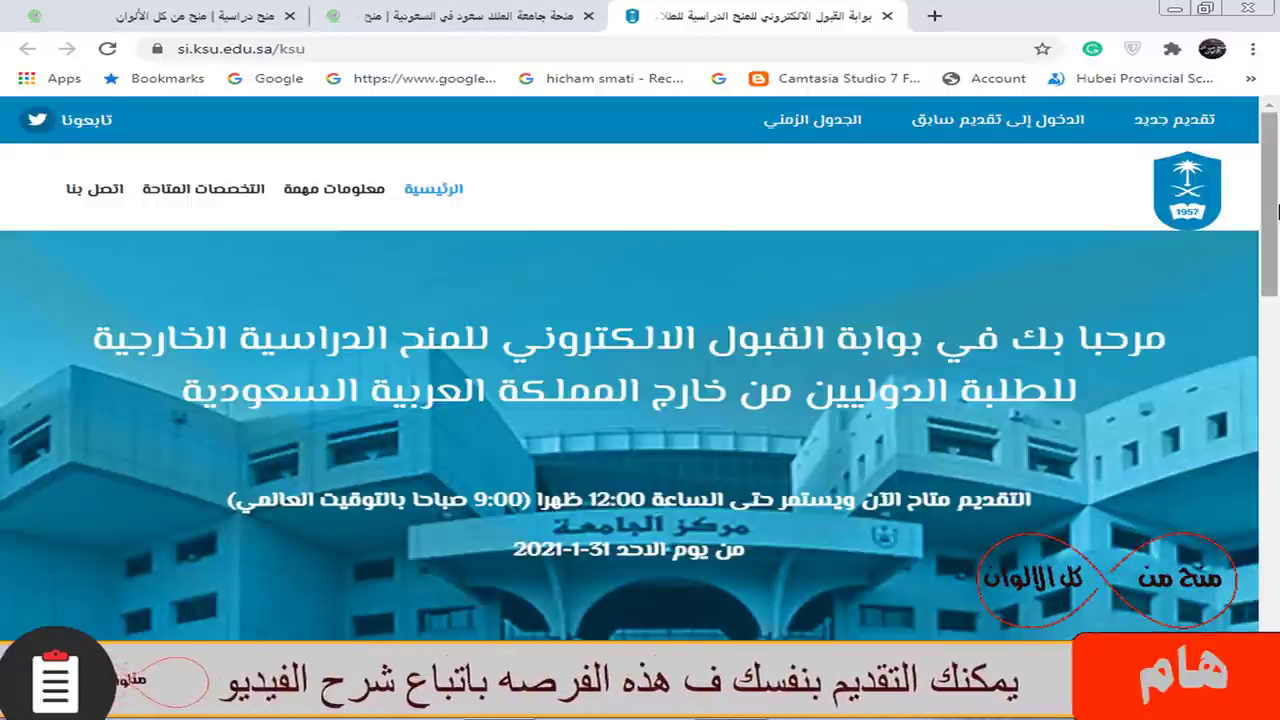
Step: Start a new application on the admission portal and answer "لا" to the question about holding a valid Saudi residency
left_click_drag(1268, 250, 1275, 343)
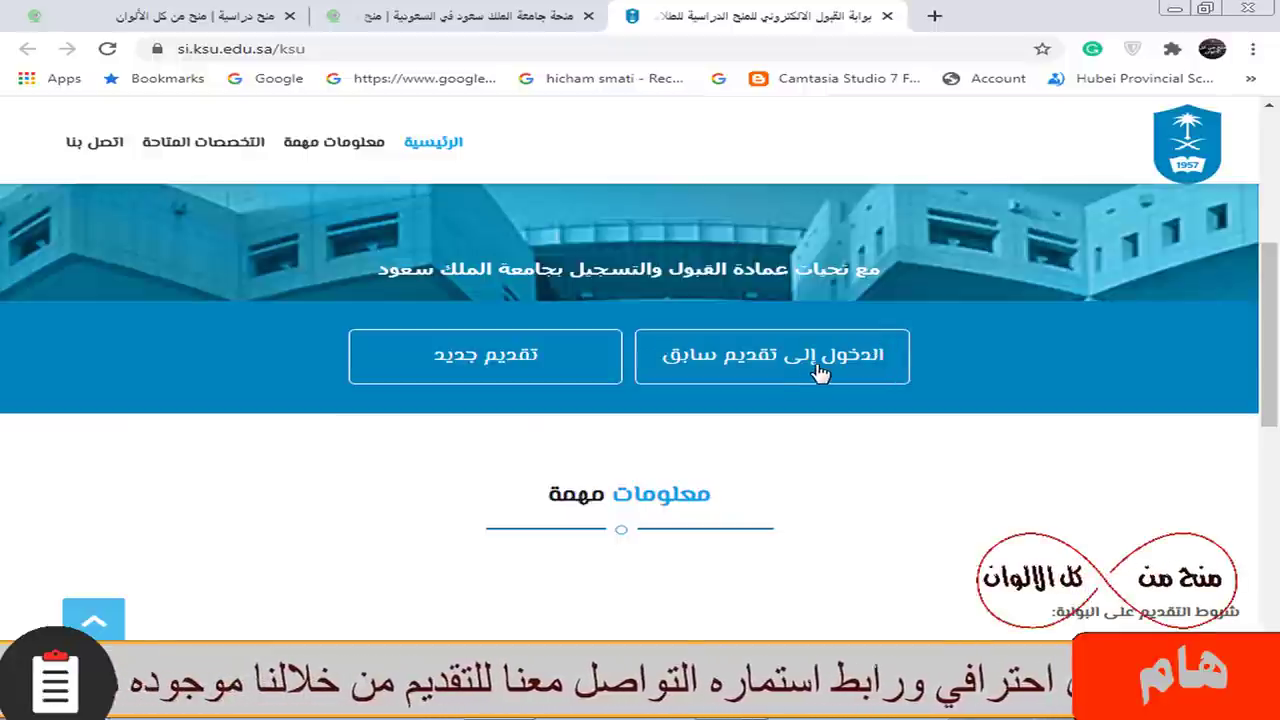
left_click(524, 366)
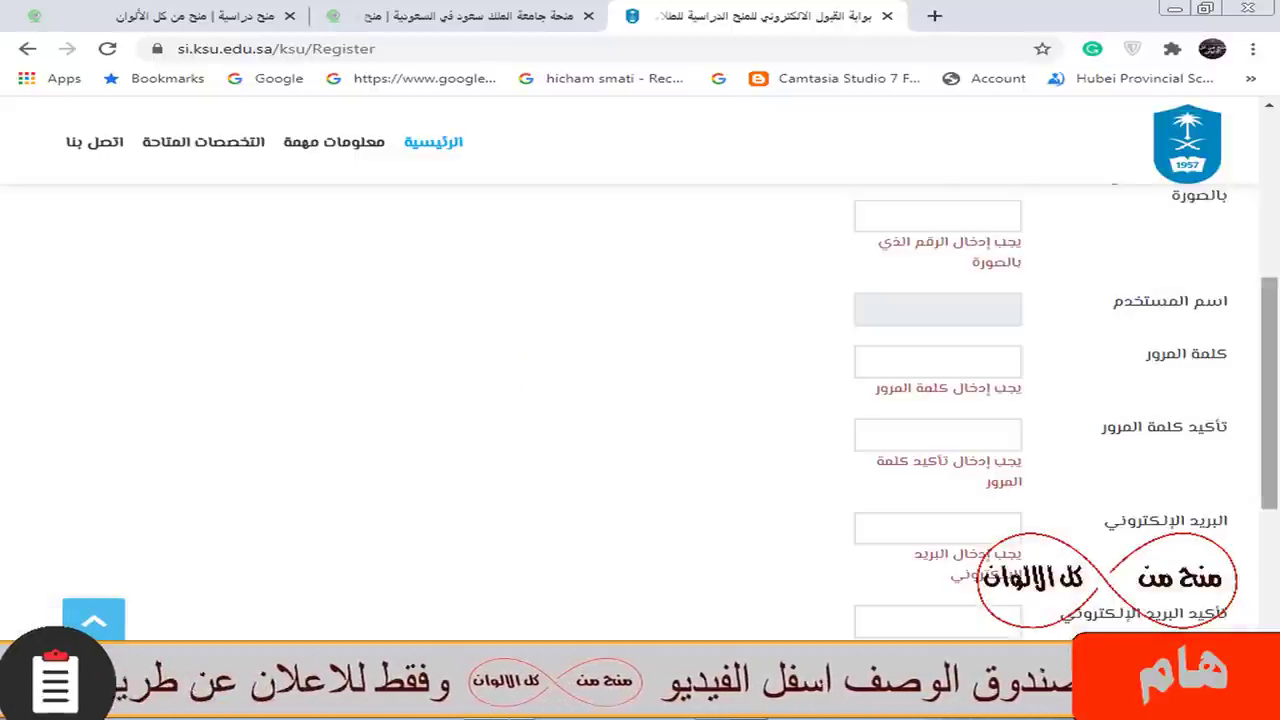
left_click_drag(1270, 352, 1276, 196)
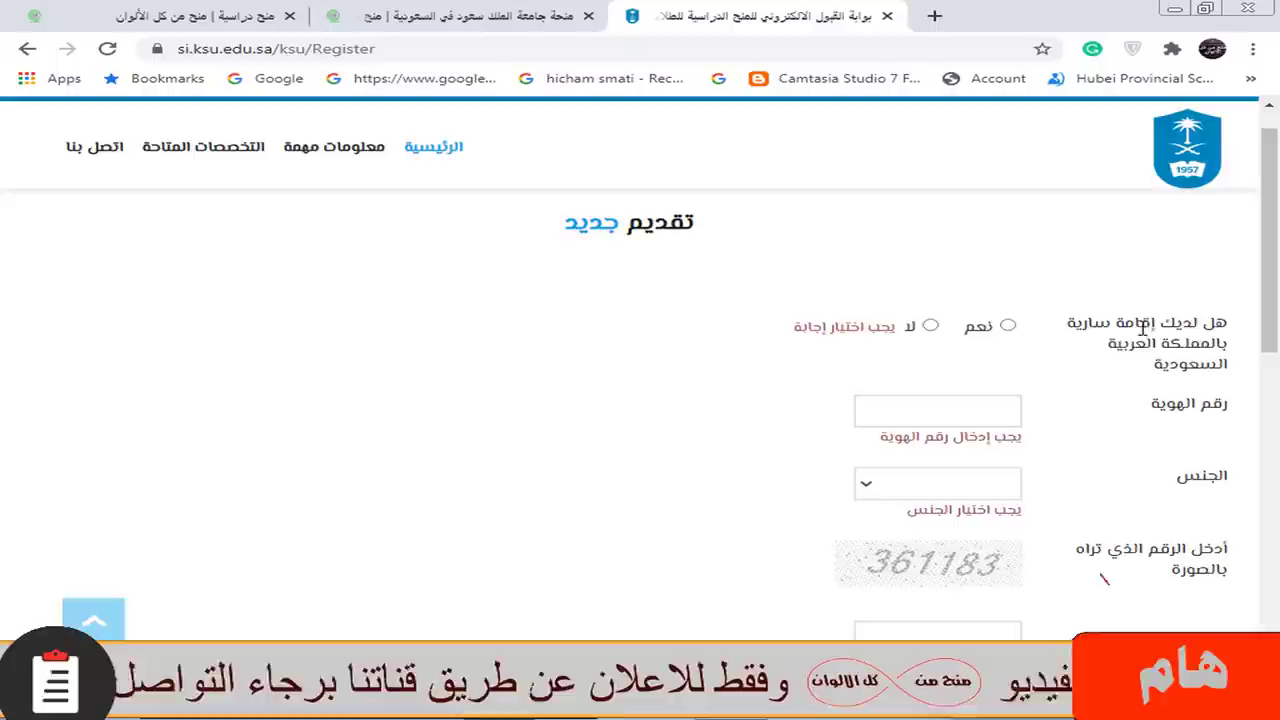
left_click(1007, 325)
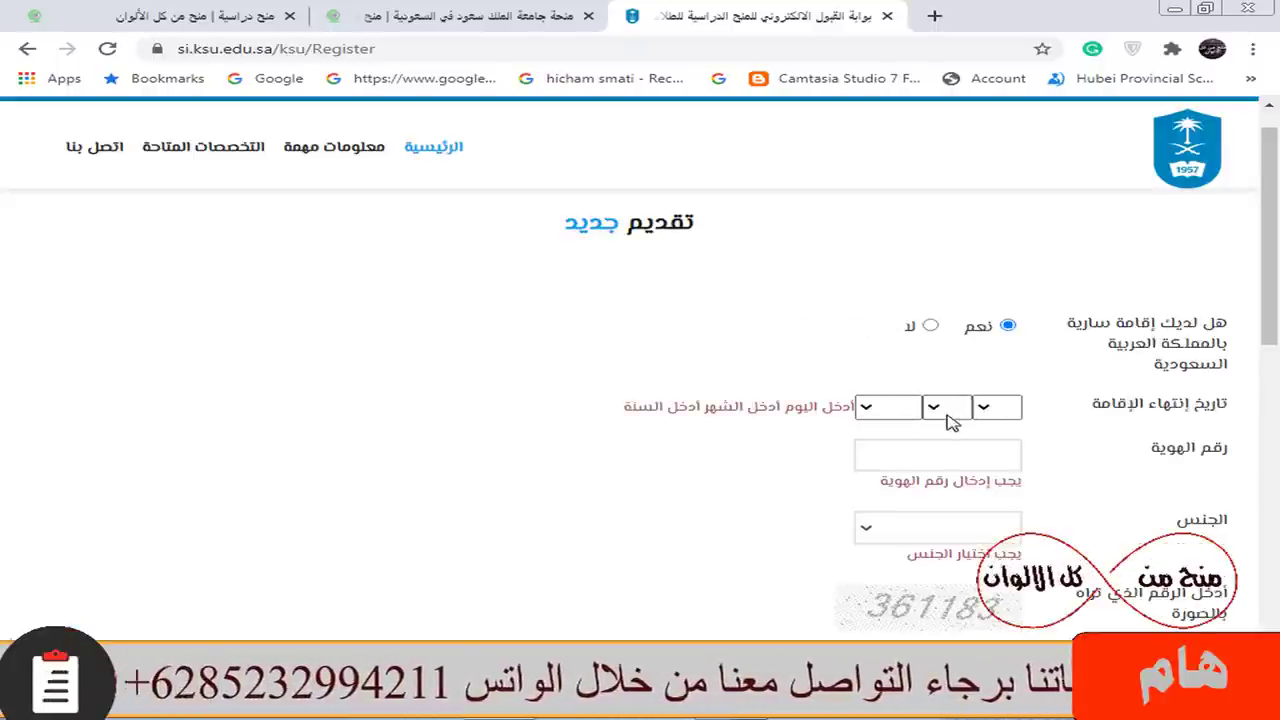
left_click(931, 328)
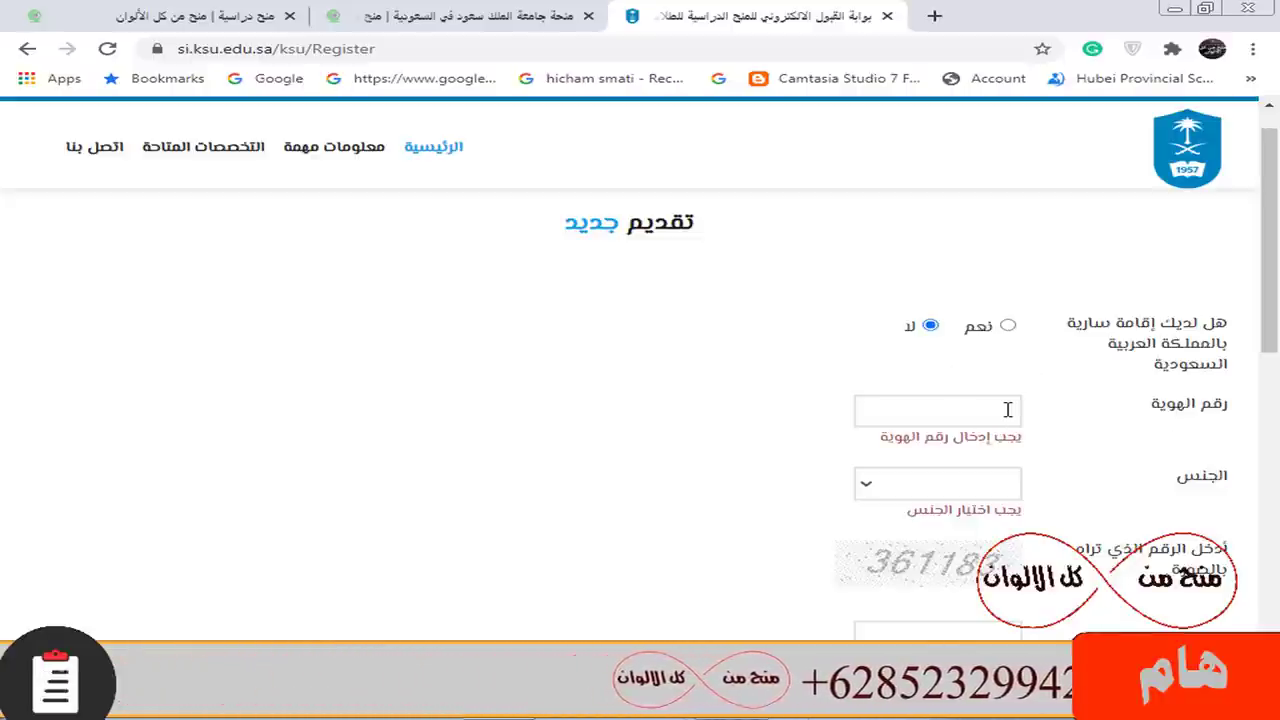
Step: Examine the remaining registration fields, from the ID number down to the mobile number confirmation
scroll(1010, 410, "down", 2)
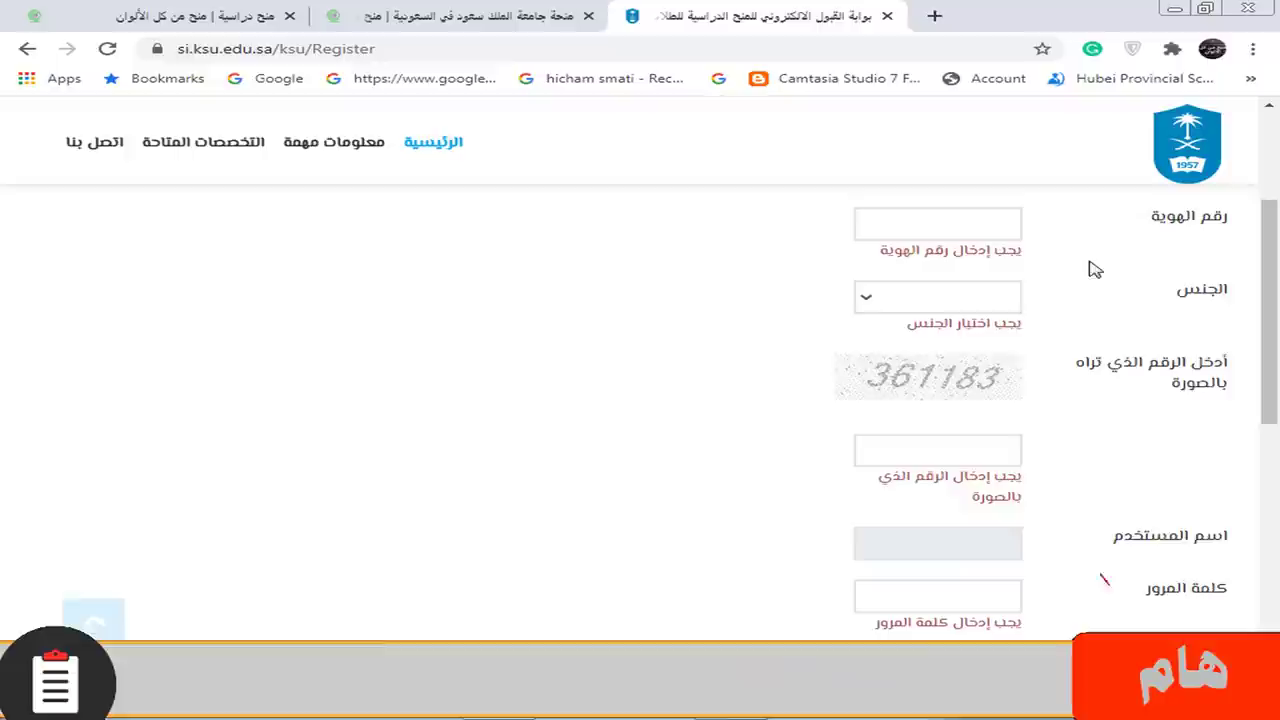
scroll(1125, 320, "down", 3)
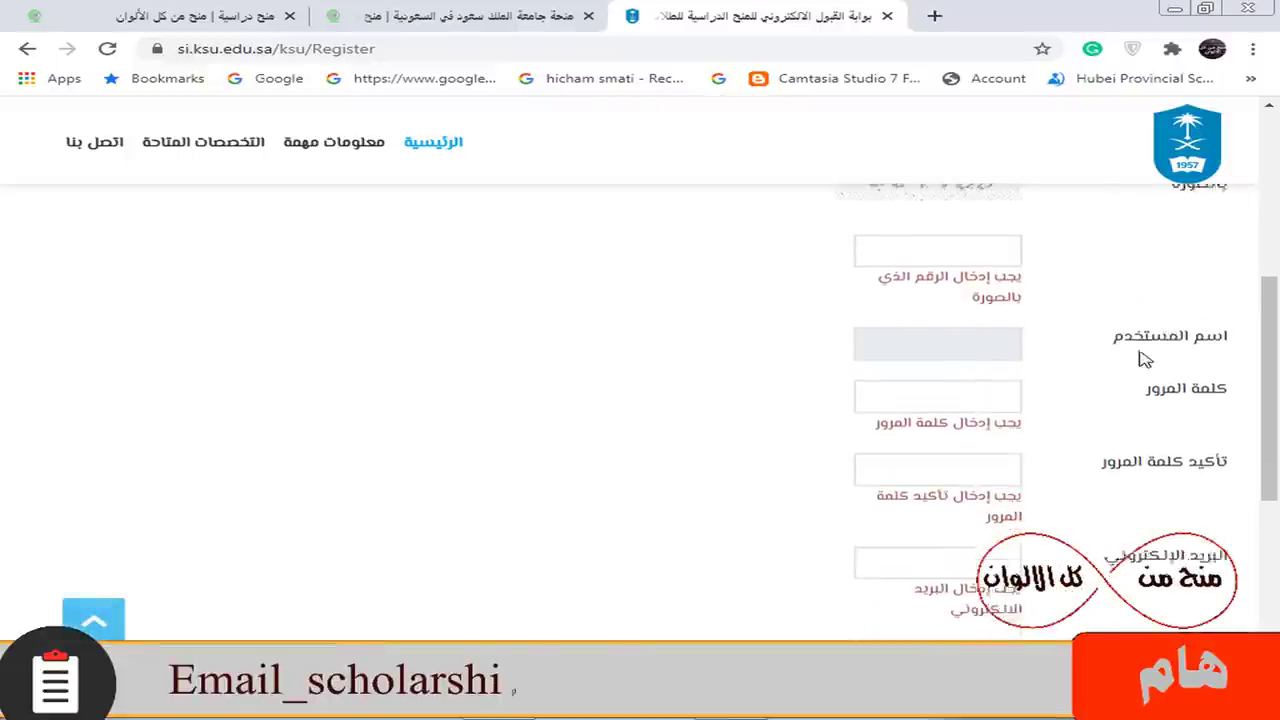
scroll(1175, 320, "down", 4)
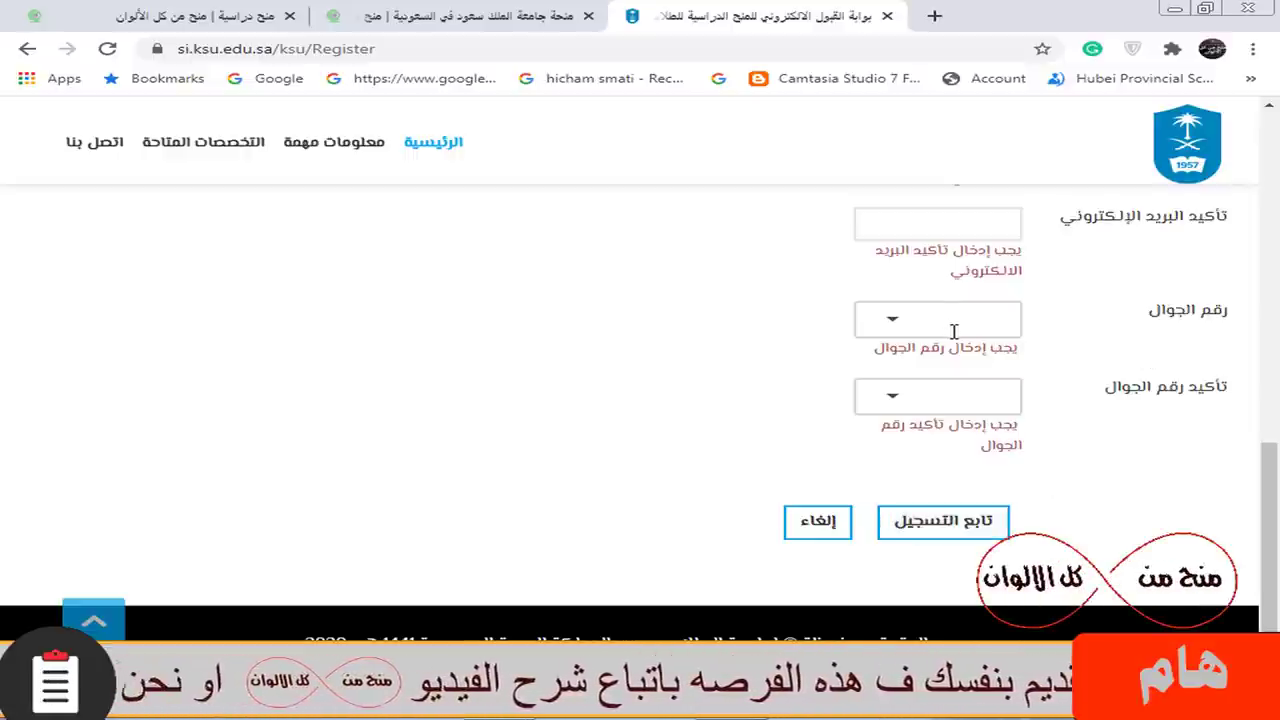
scroll(953, 331, "up", 2)
scroll(970, 462, "down", 2)
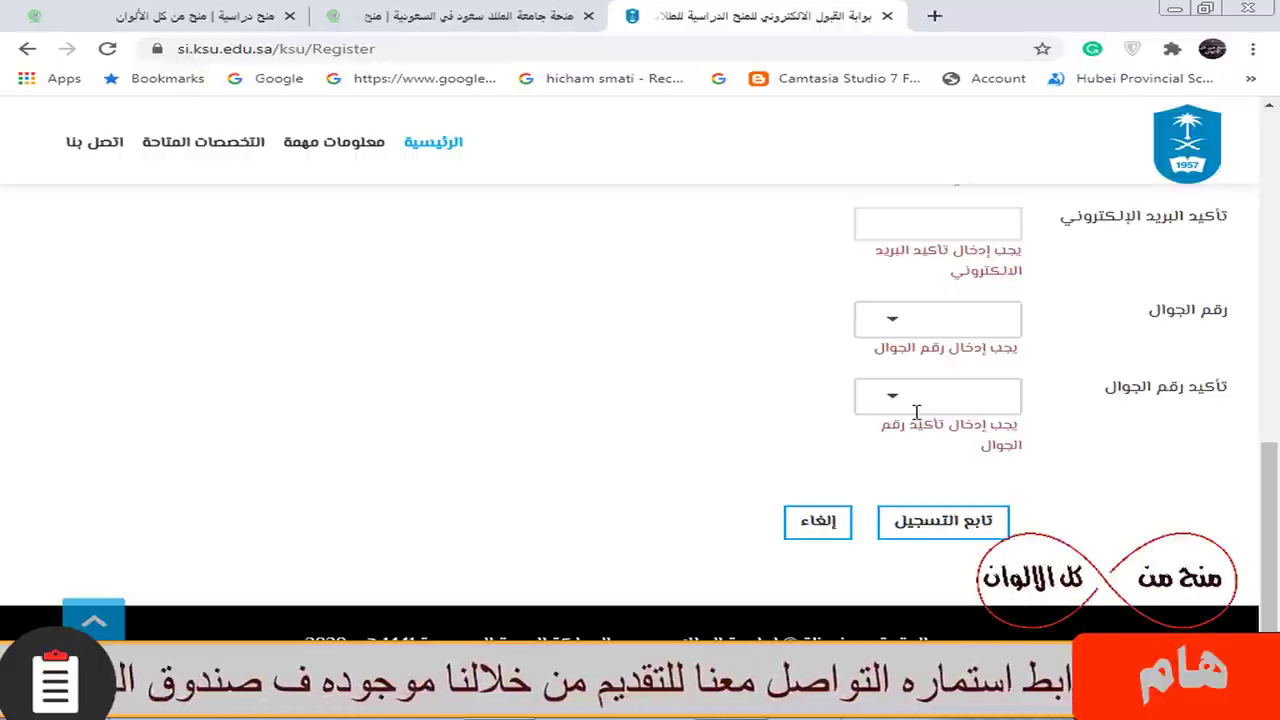
Step: Return to the portal's home page and open the login for a previous application
left_click(16, 52)
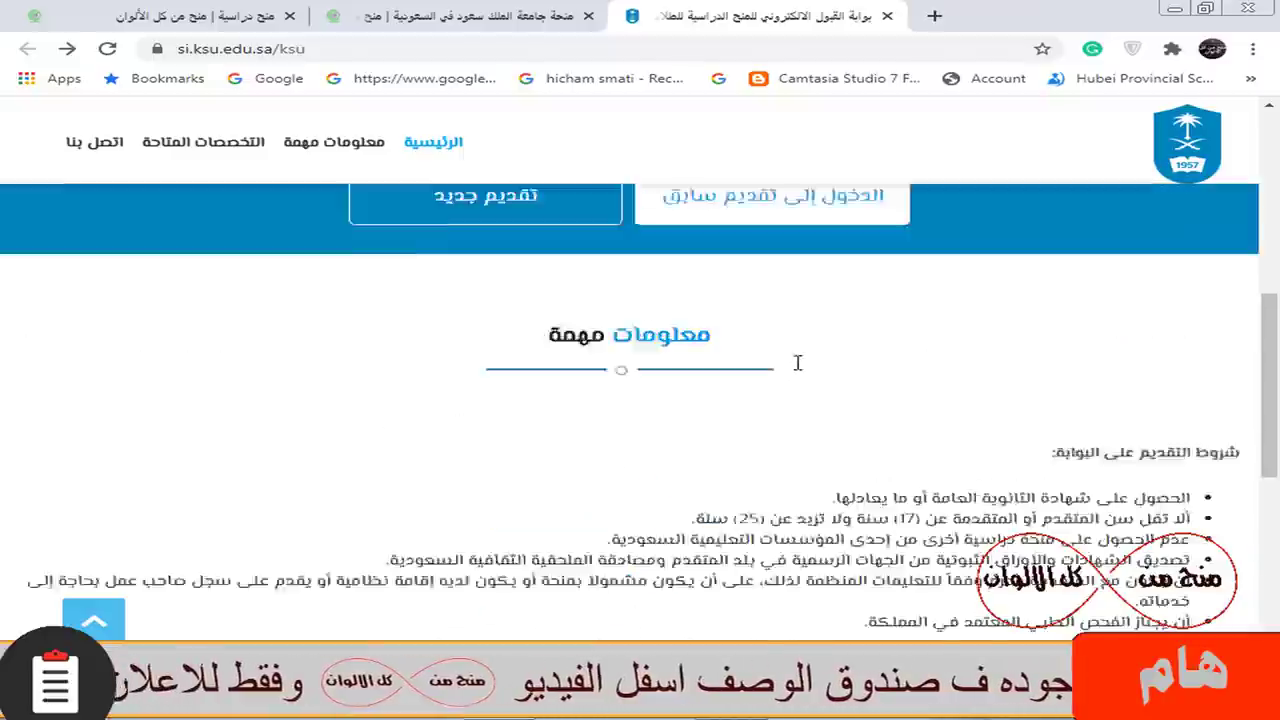
scroll(798, 363, "up", 3)
left_click(737, 549)
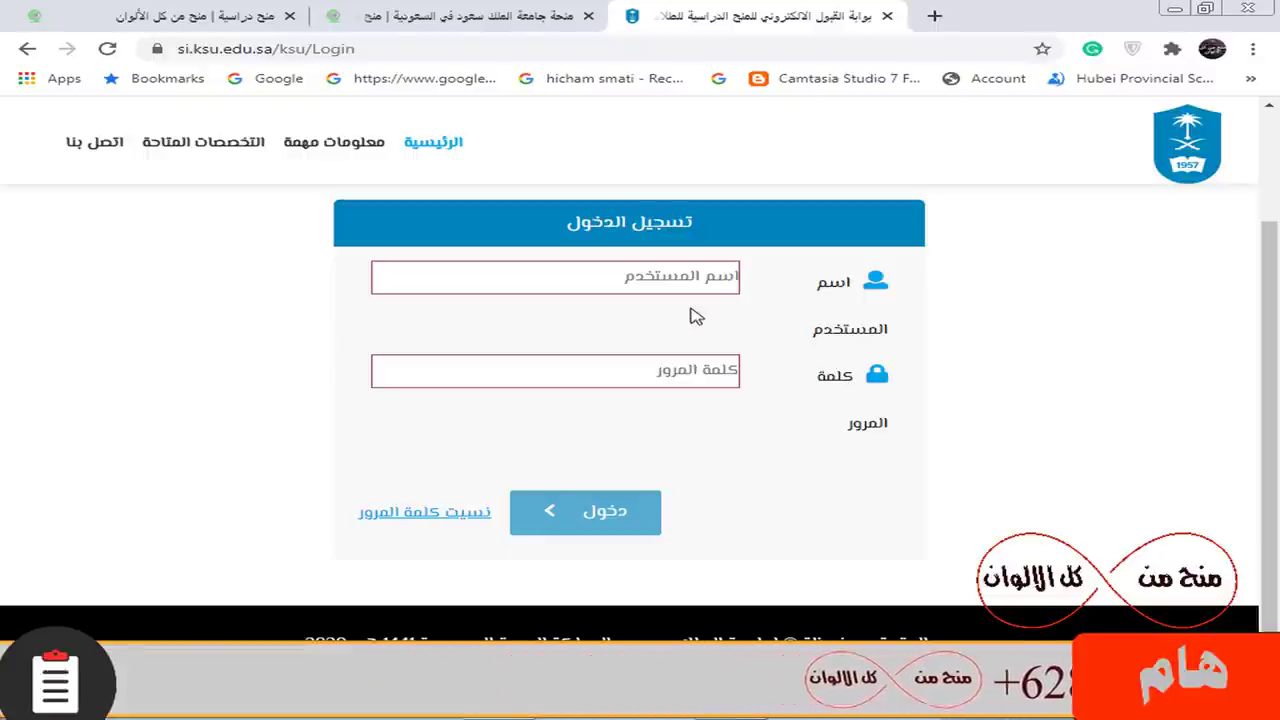
Step: Enter the applicant's username and the account password, and log in to the existing application
left_click(723, 276)
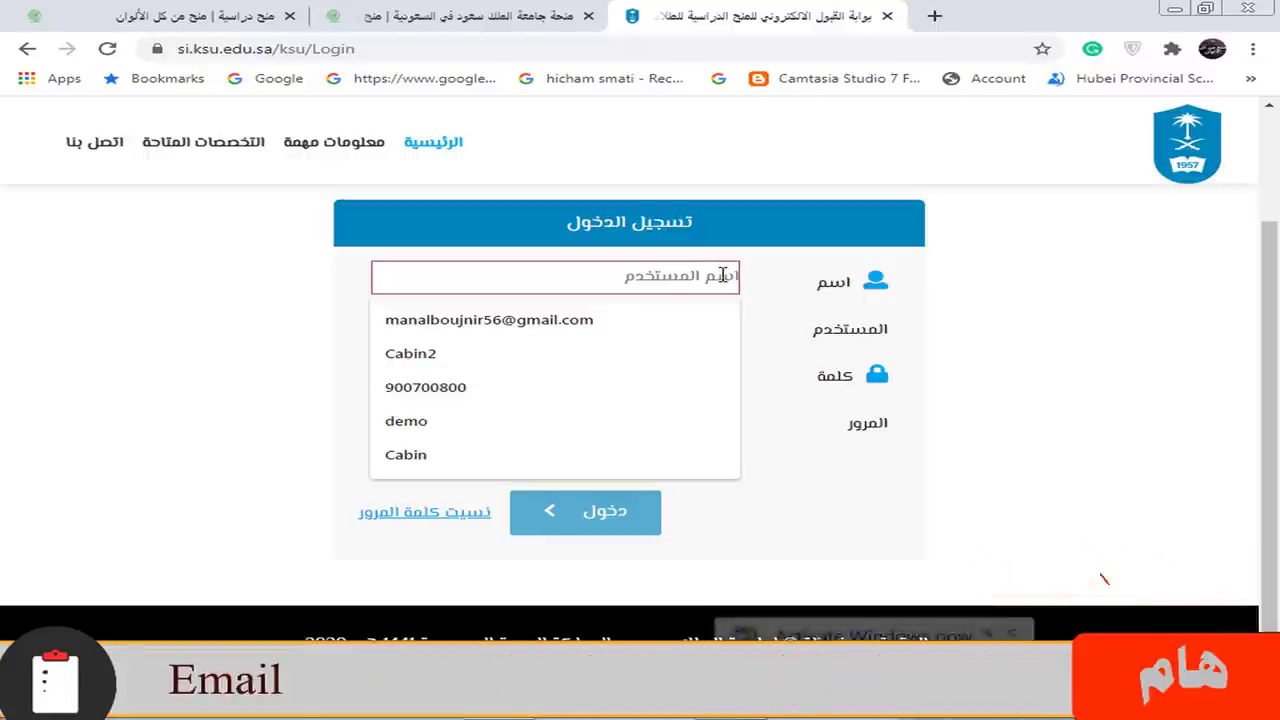
key("BackSpace")
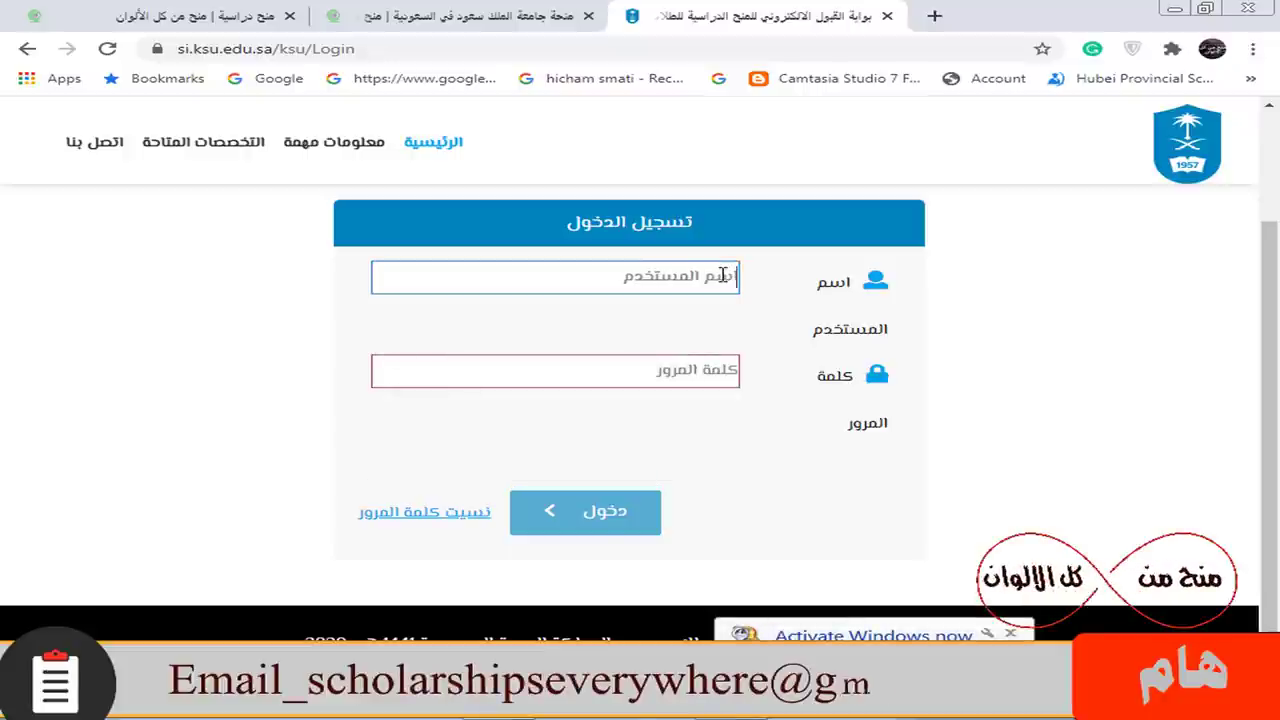
type("900")
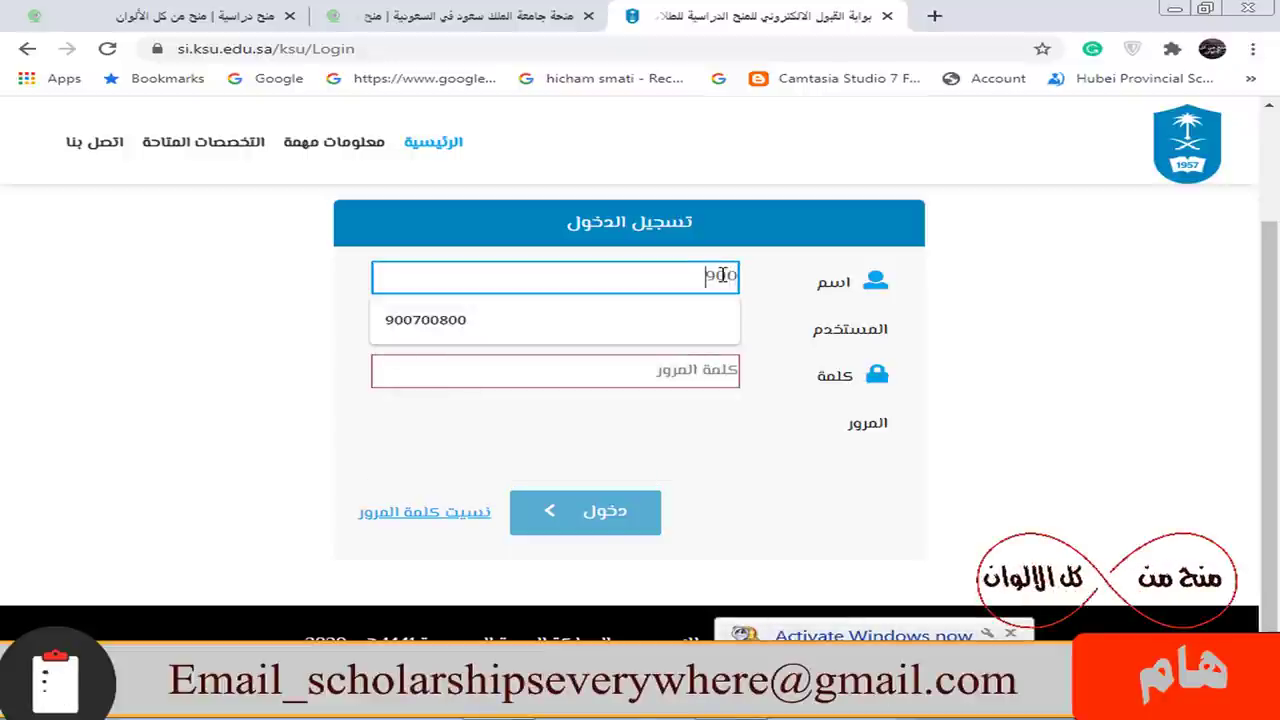
left_click(578, 317)
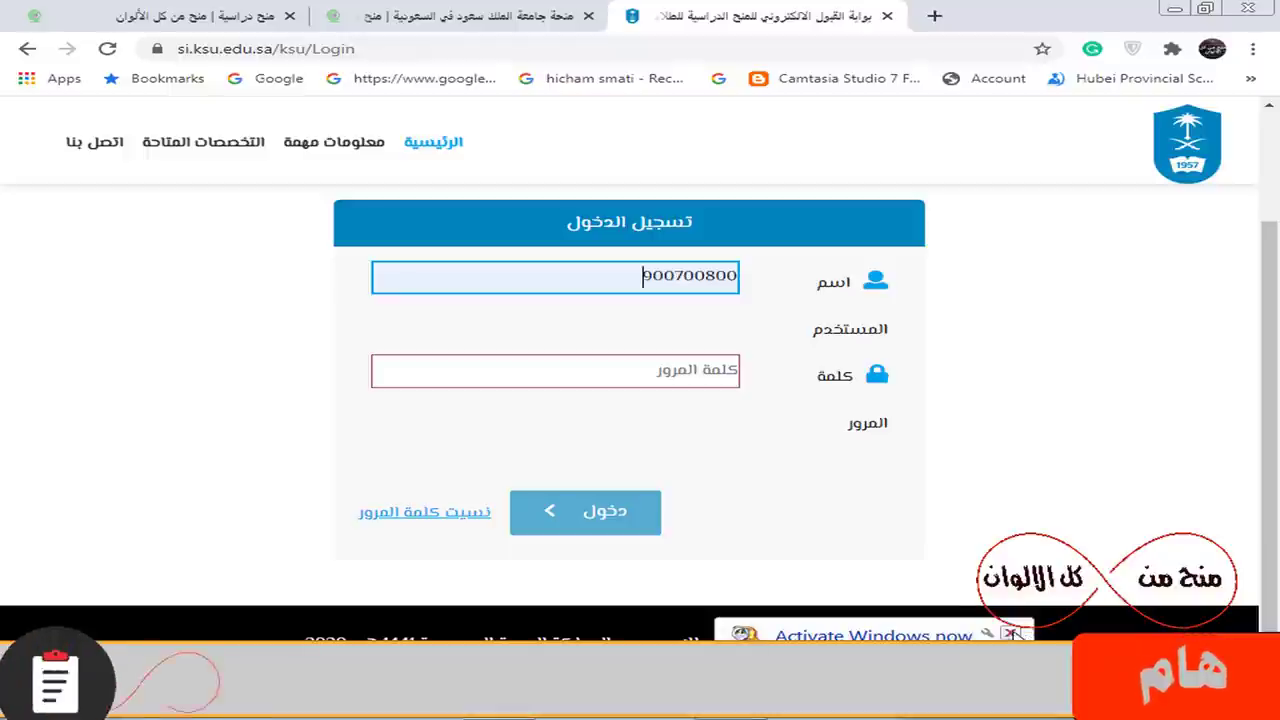
left_click(687, 368)
type("••••")
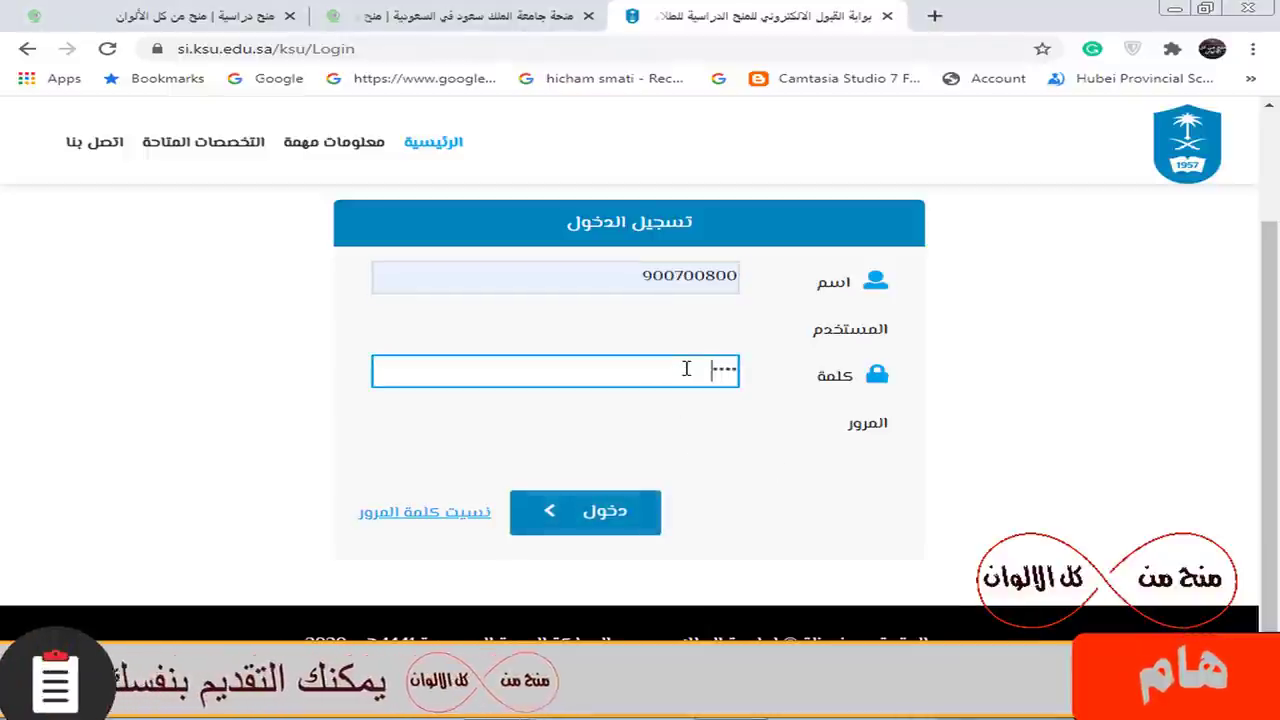
left_click(600, 512)
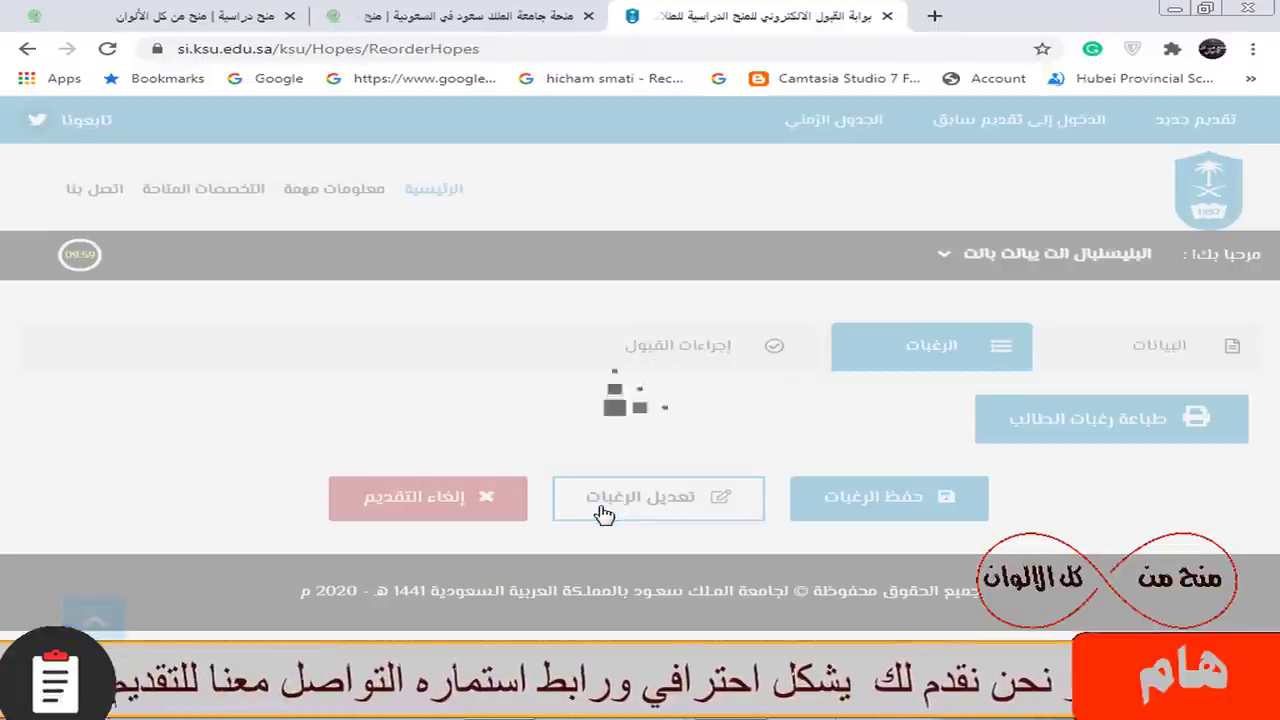
Step: Look over the applicant's saved wishes and open the student data section (البيانات) of the application
scroll(1277, 296, "down", 1)
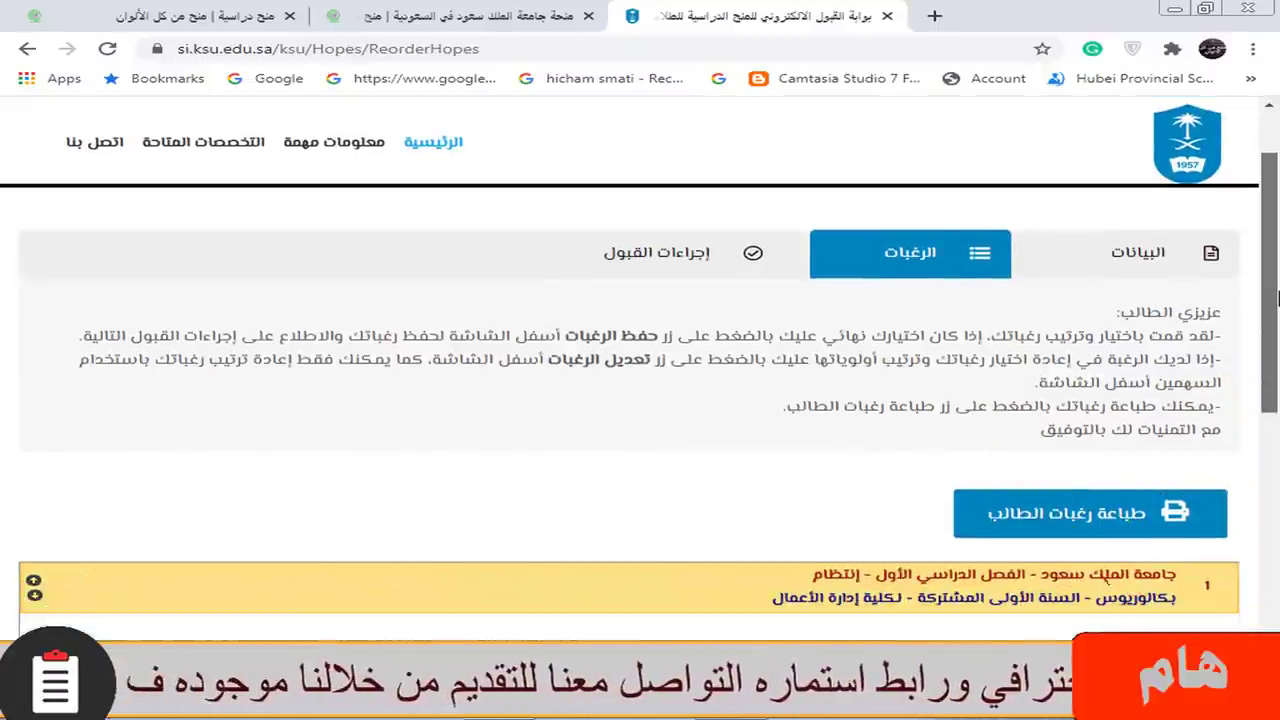
scroll(1277, 296, "up", 1)
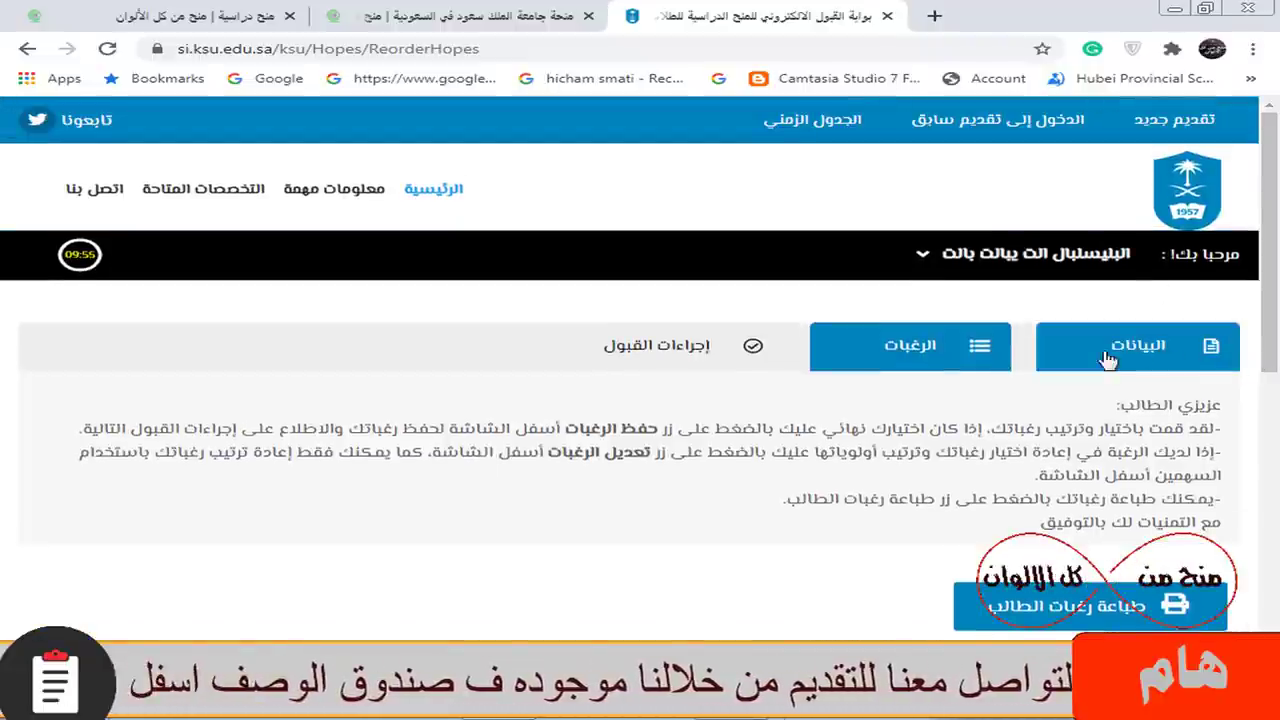
left_click(1157, 358)
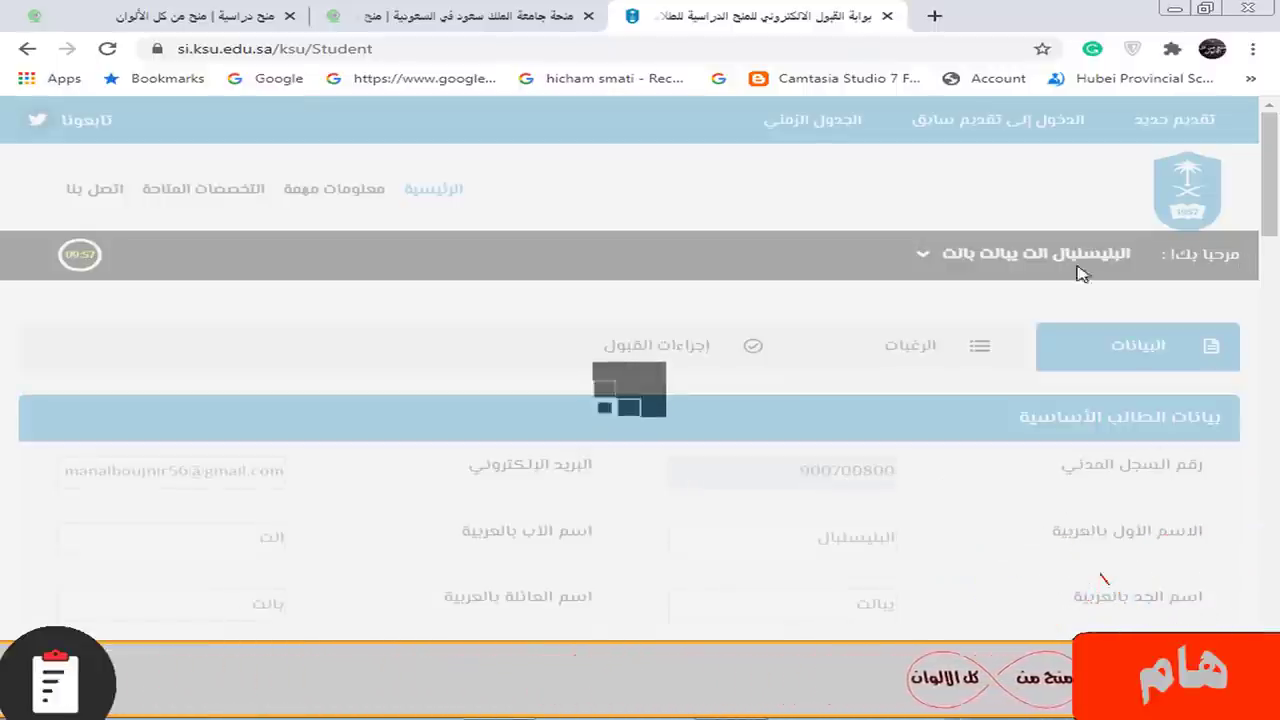
Step: Examine the applicant's basic, birth, employment and emergency contact data in the student form
scroll(1276, 210, "down", 3)
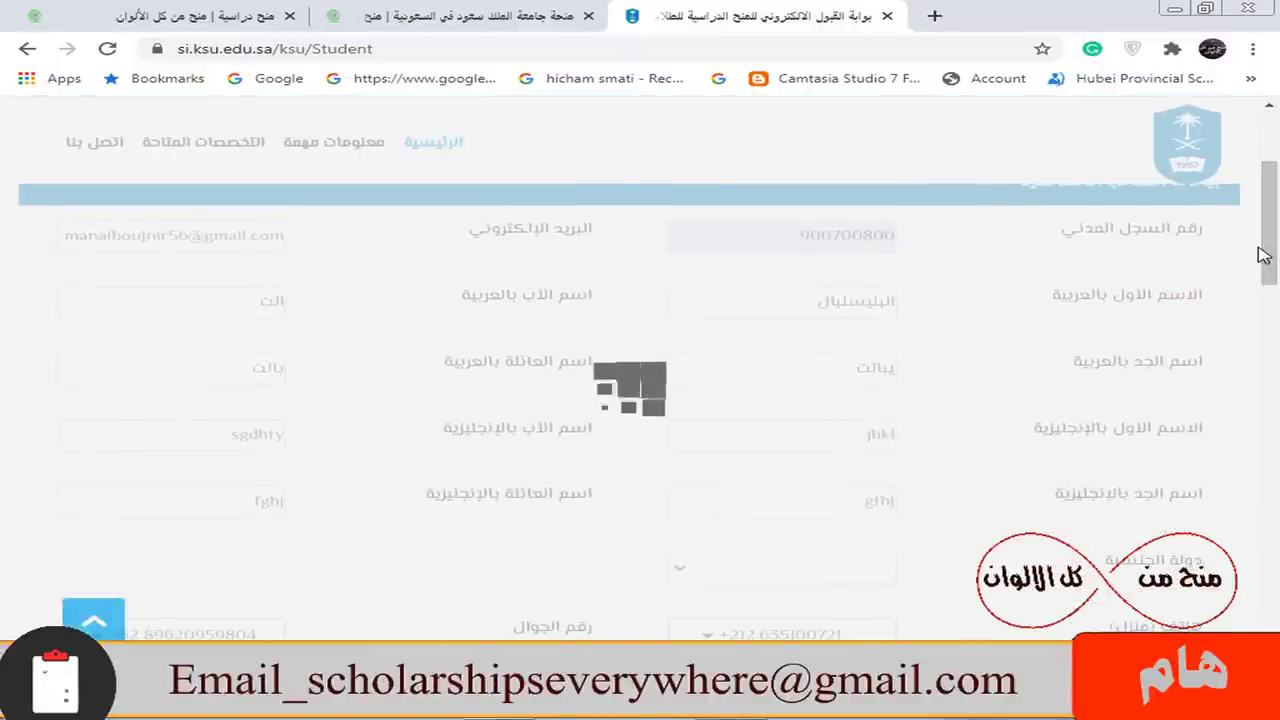
scroll(1263, 254, "up", 1)
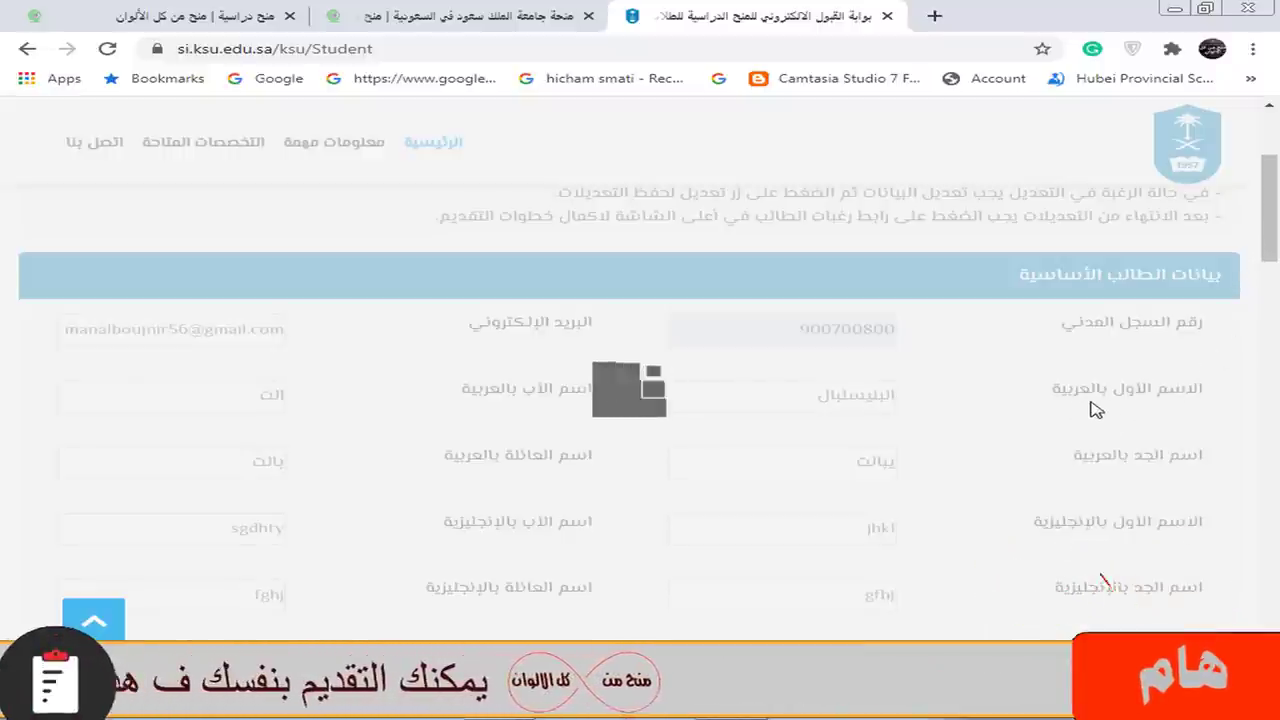
scroll(1074, 414, "down", 4)
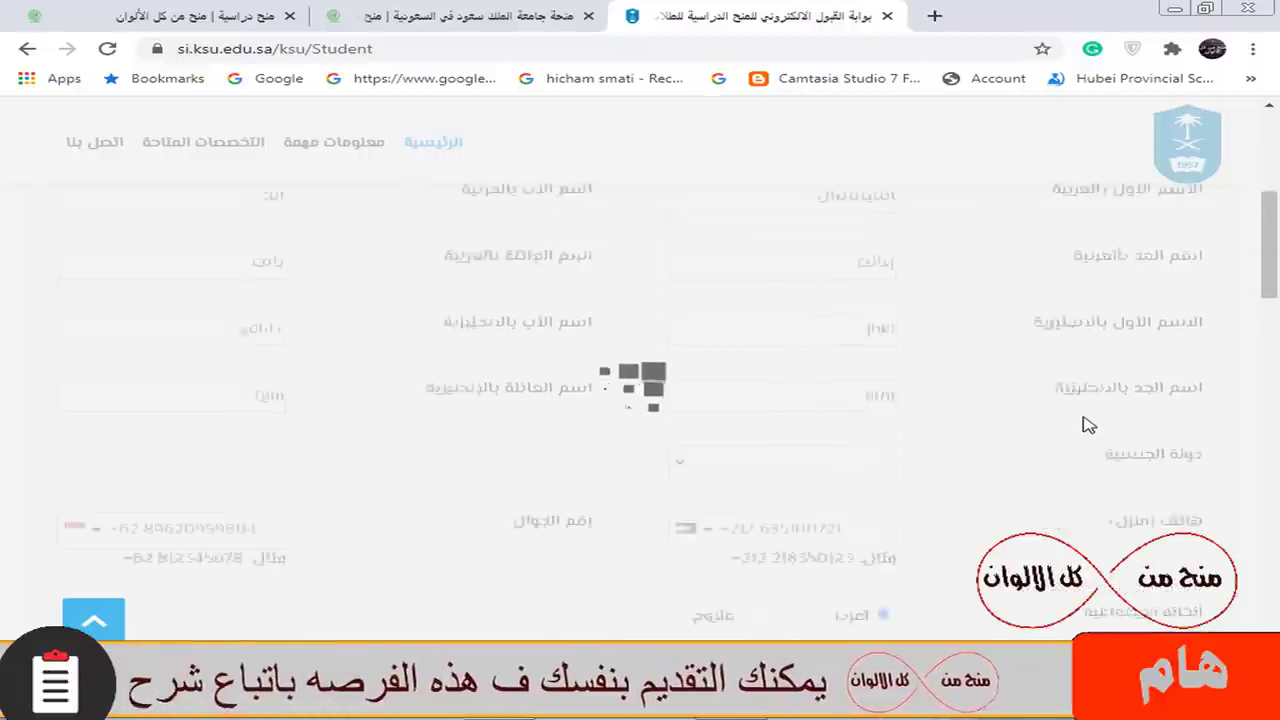
scroll(1106, 440, "up", 4)
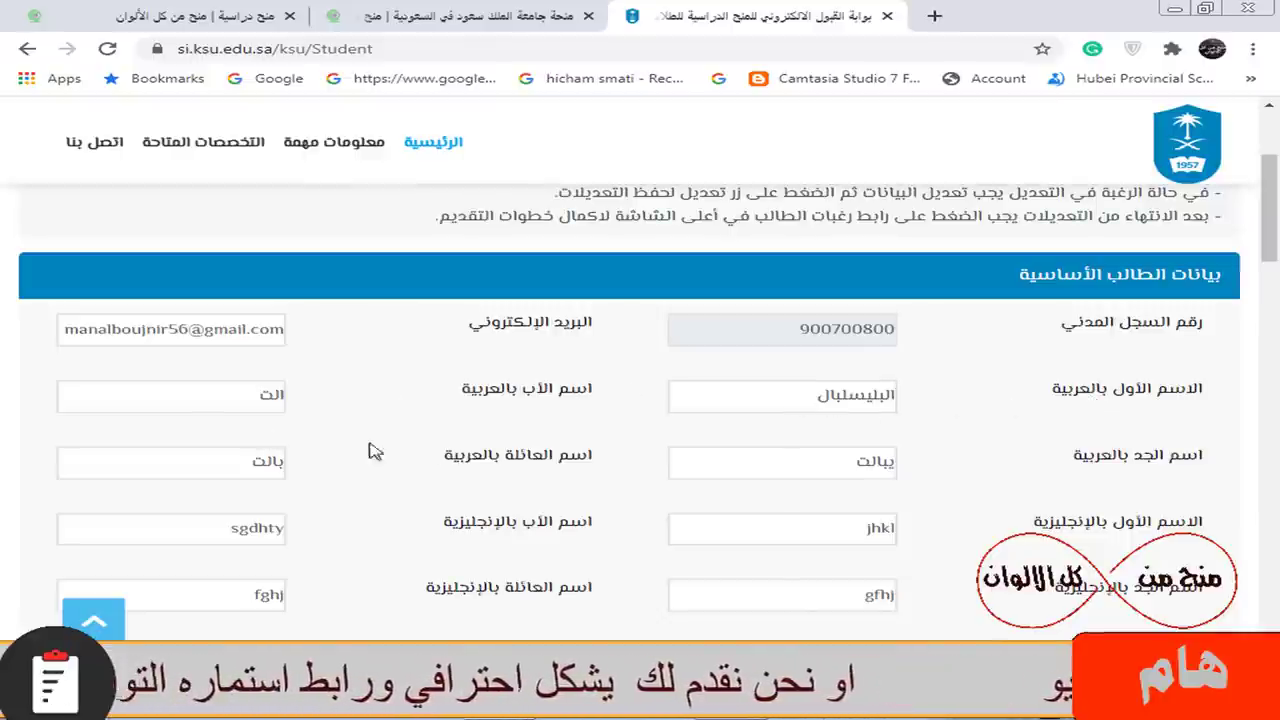
scroll(463, 467, "down", 4)
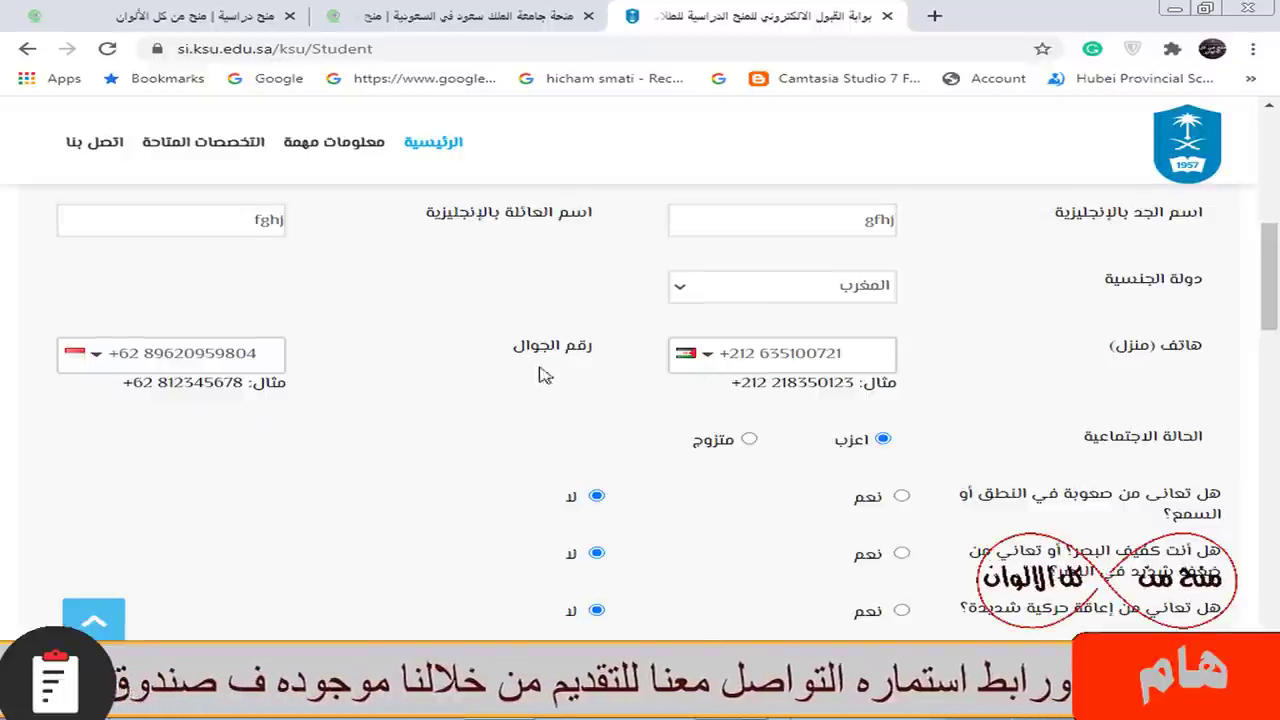
scroll(866, 234, "down", 2)
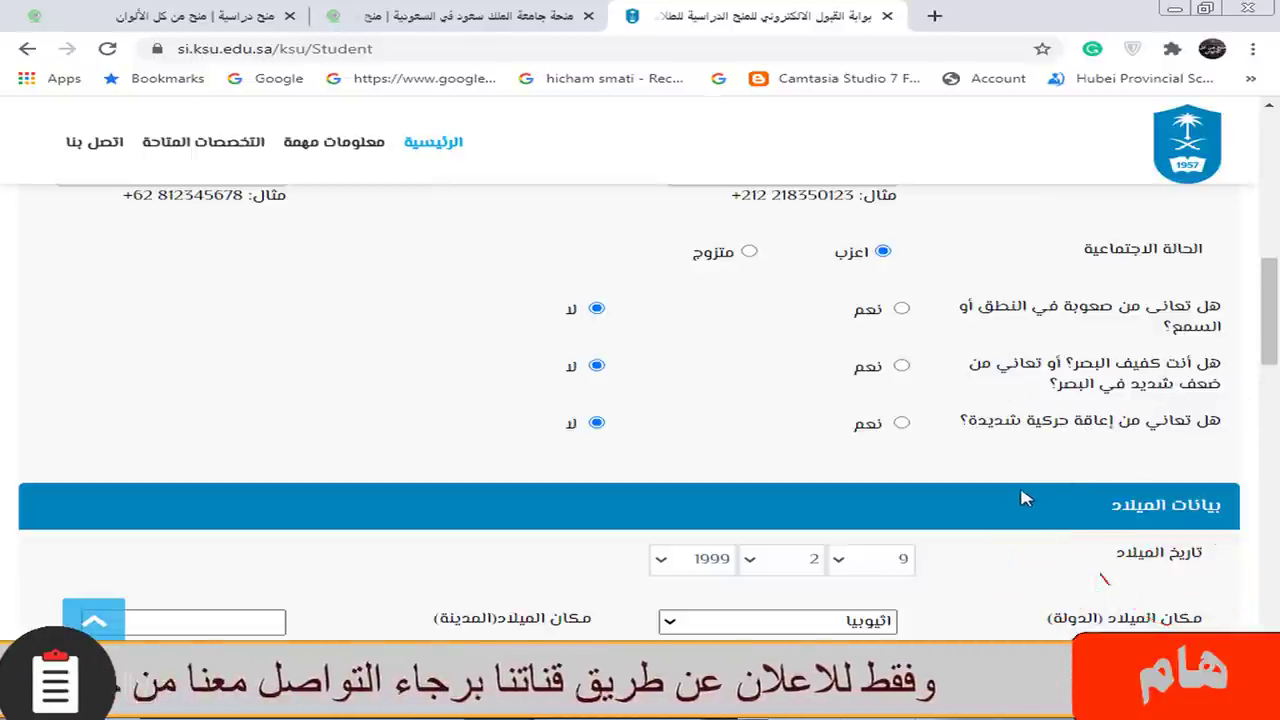
scroll(680, 363, "down", 1)
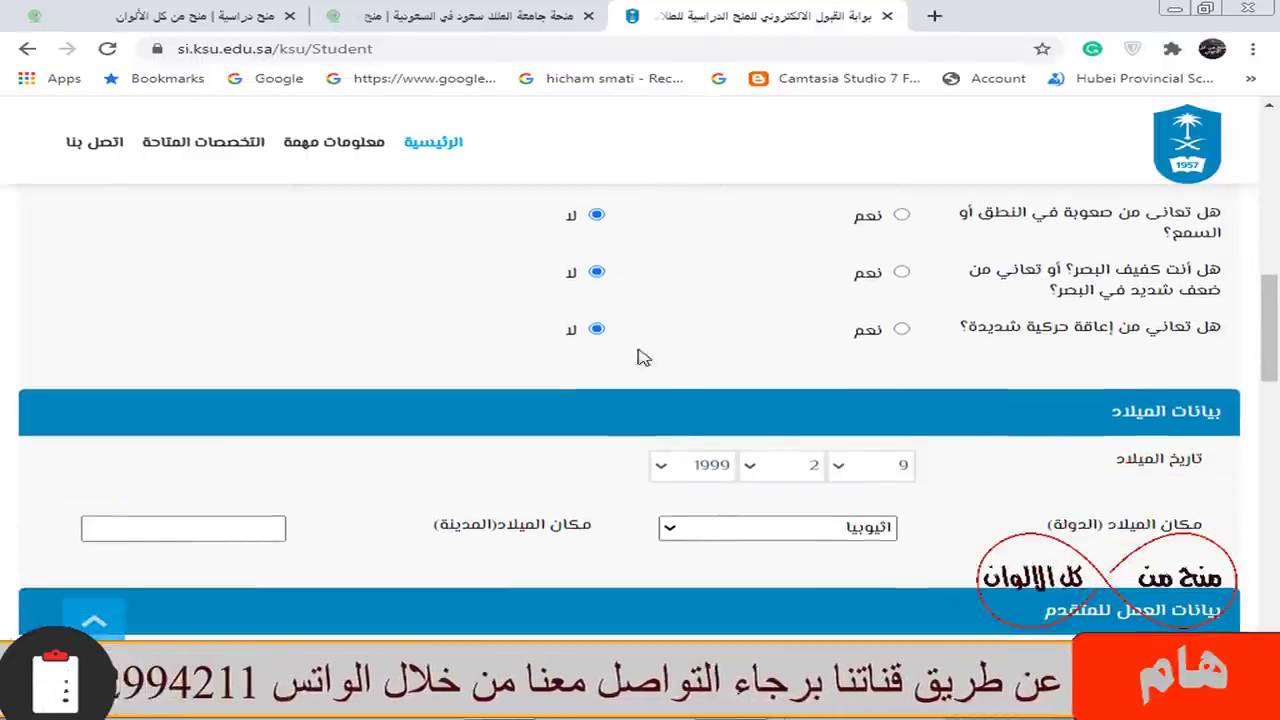
scroll(1160, 436, "down", 1)
scroll(960, 436, "down", 1)
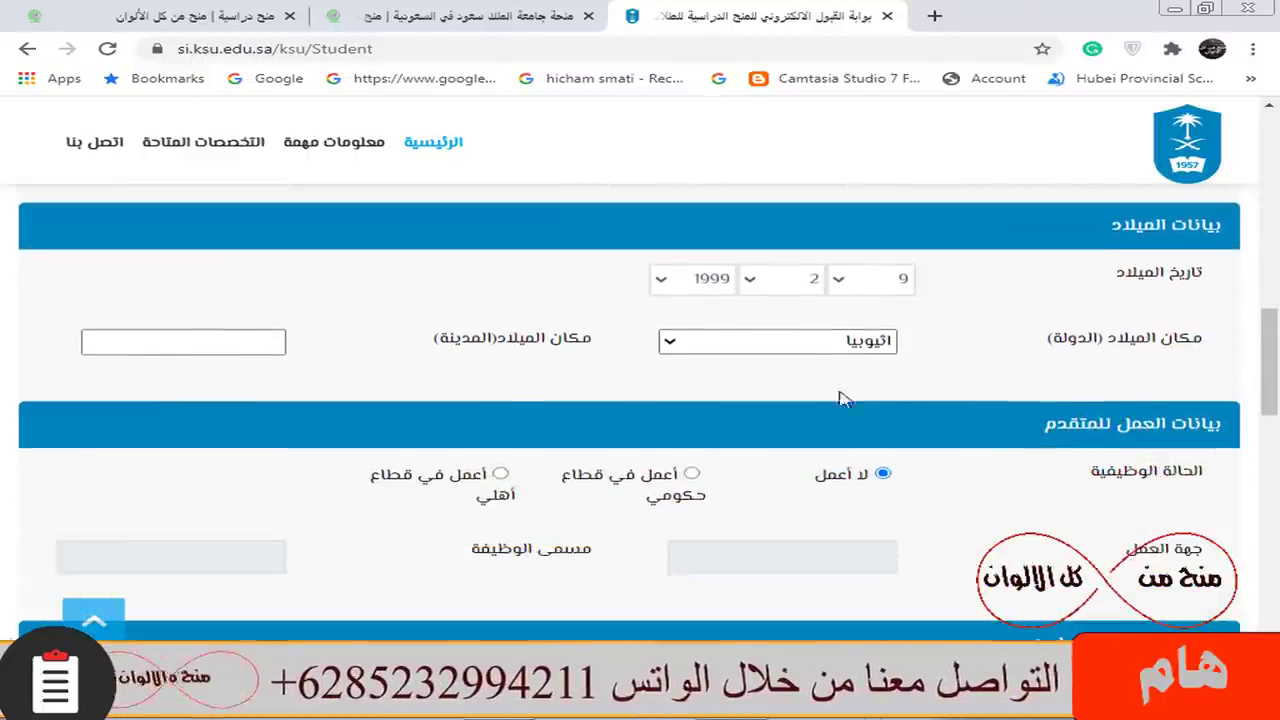
scroll(876, 409, "down", 2)
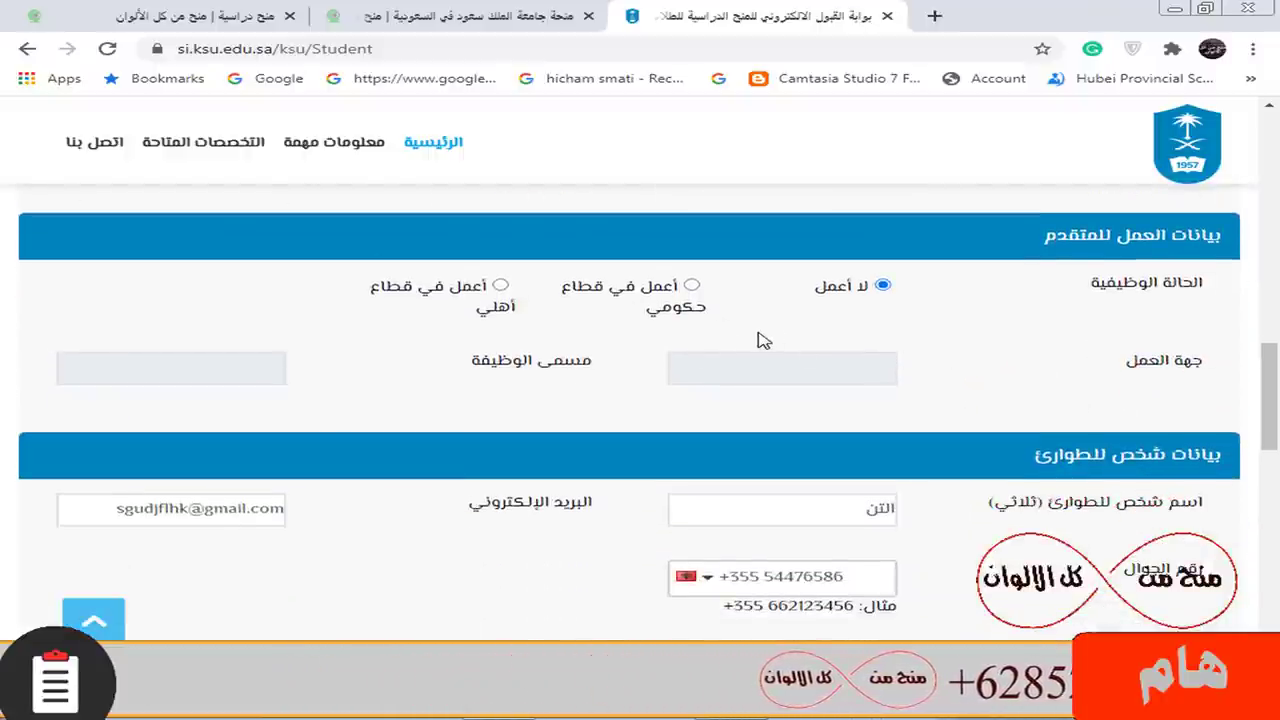
scroll(777, 338, "down", 2)
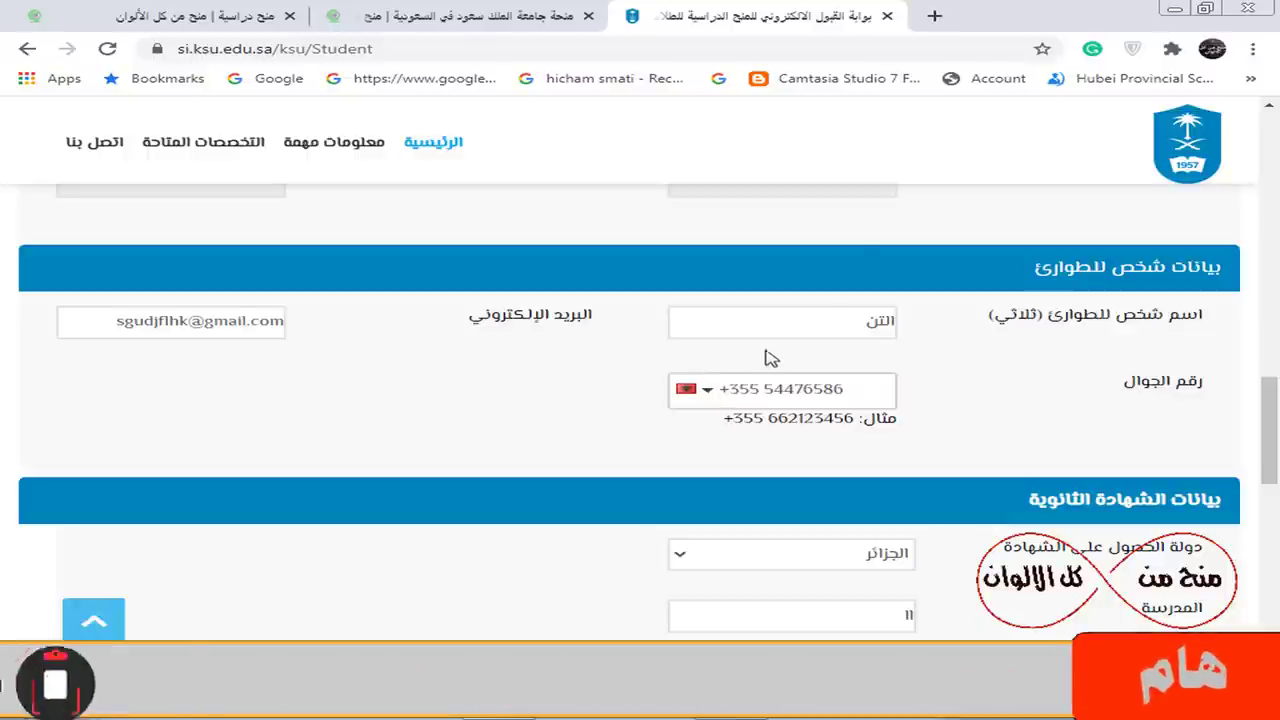
scroll(781, 305, "up", 2)
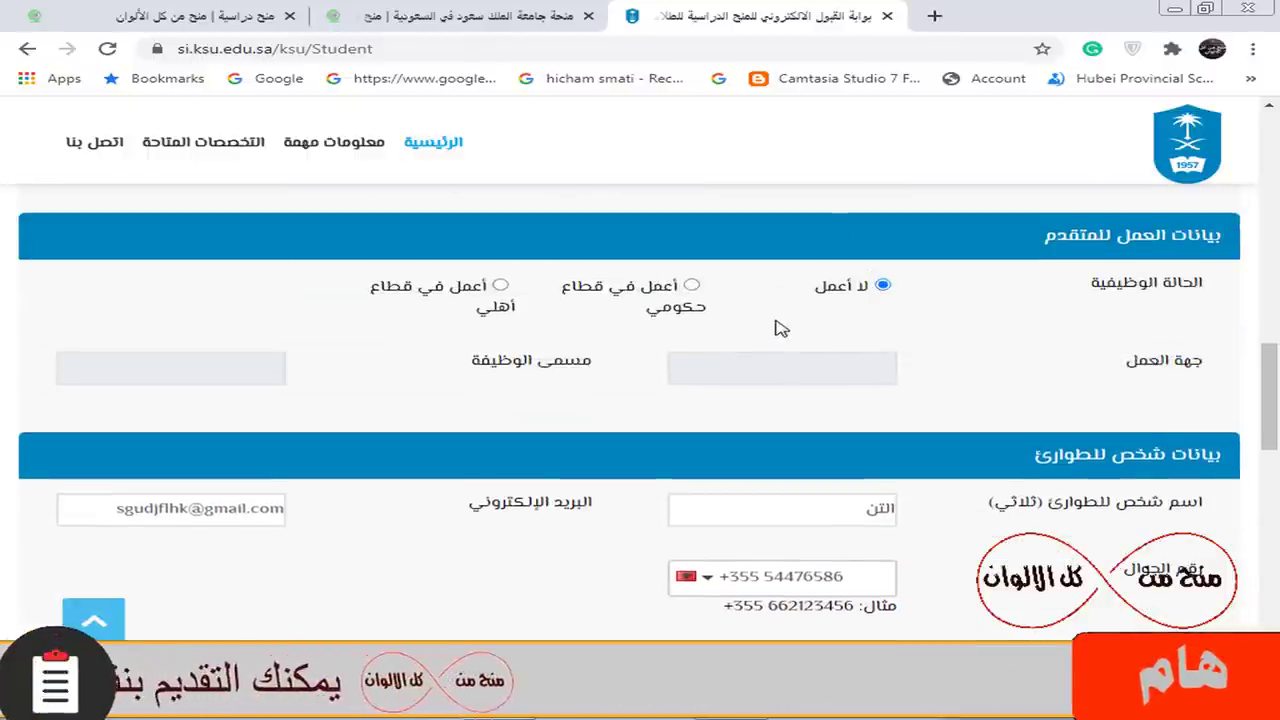
scroll(990, 530, "down", 4)
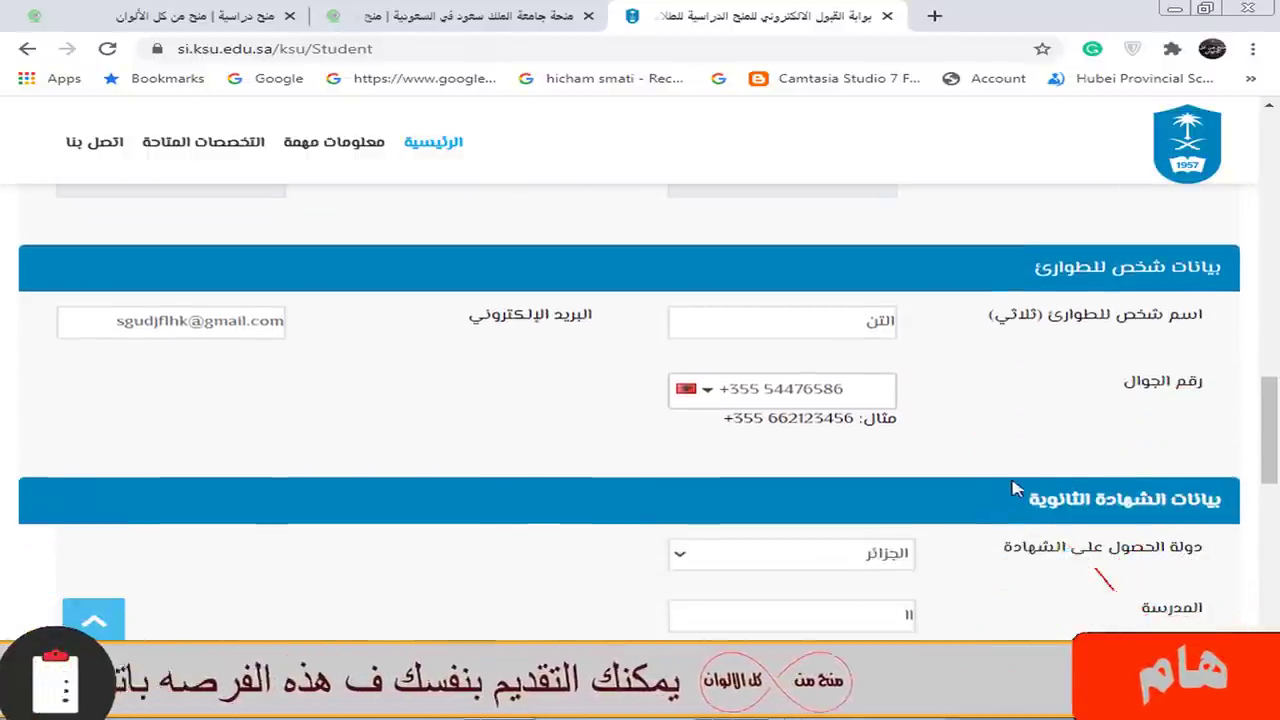
Step: Select 2020 as the school year (العام الدراسي في الشهادة) in the secondary certificate data
scroll(1040, 420, "down", 4)
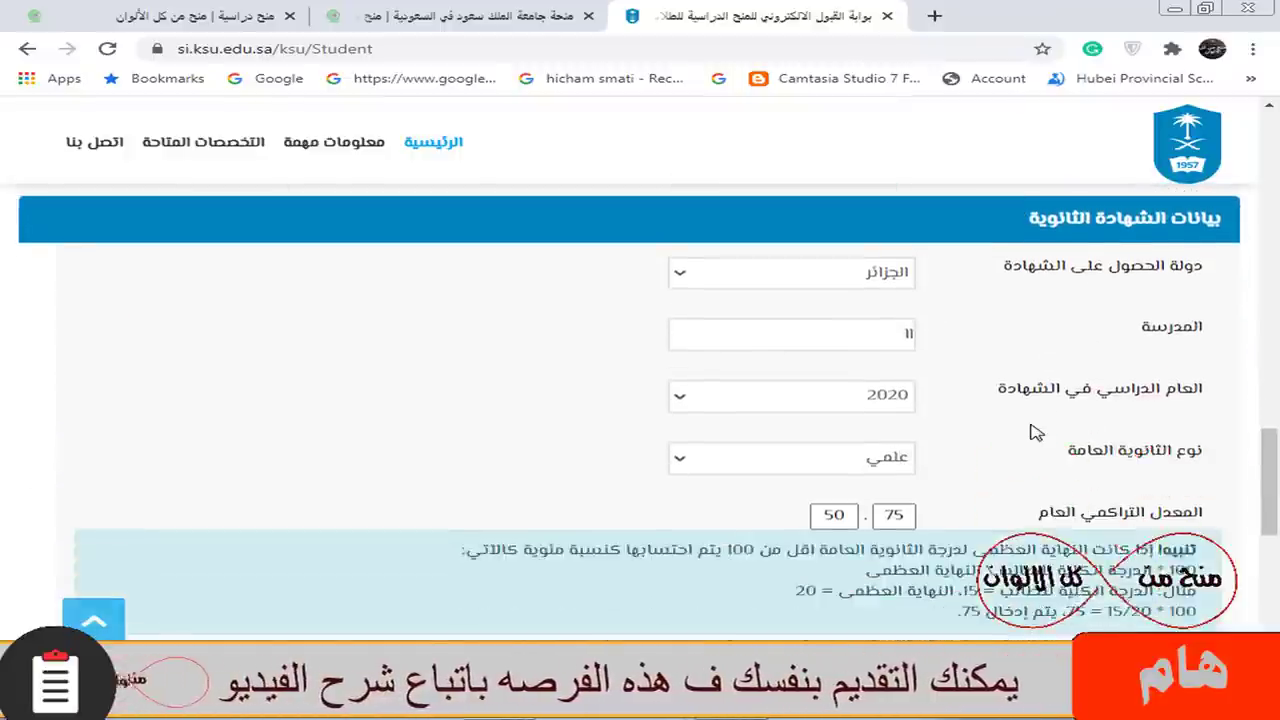
scroll(1060, 360, "up", 4)
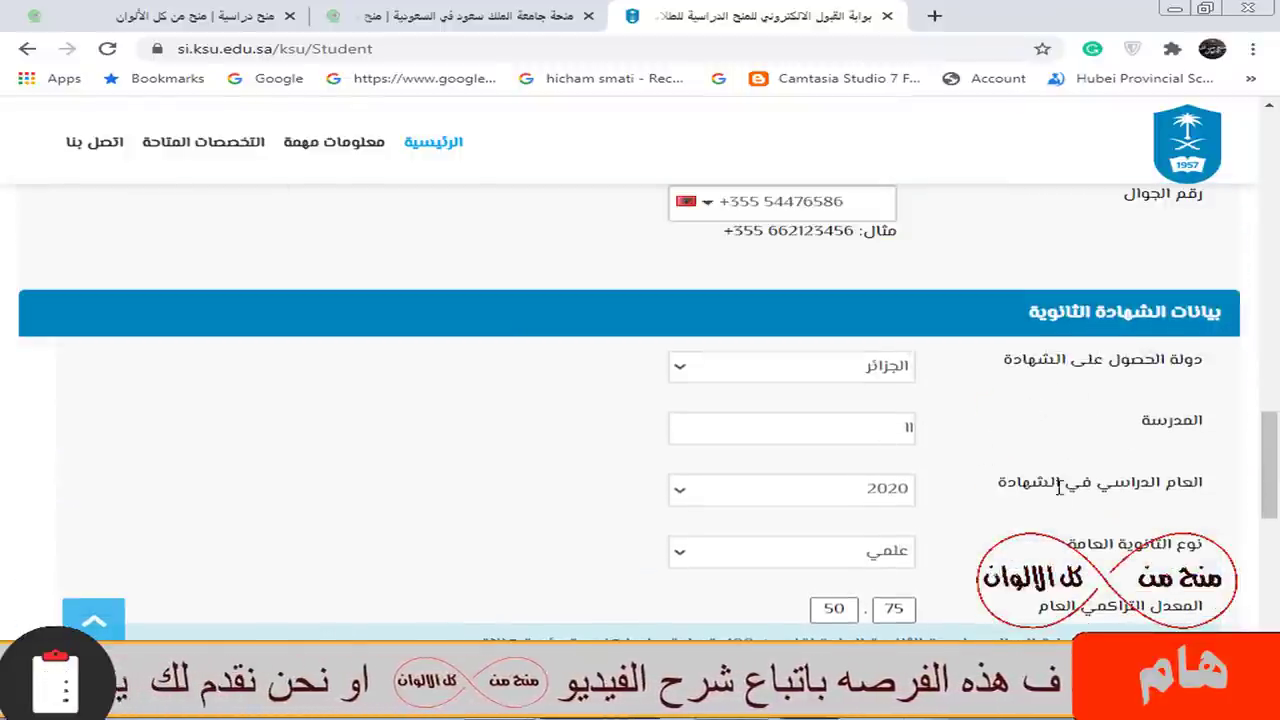
left_click(905, 490)
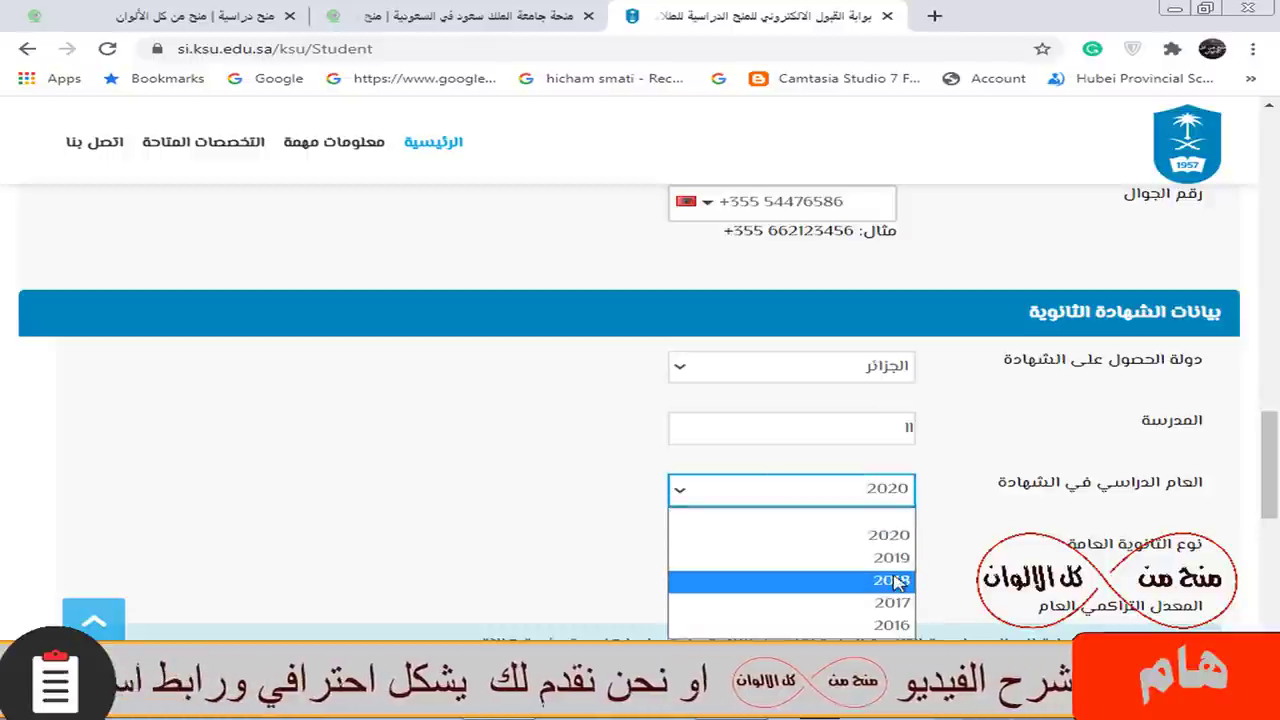
left_click(891, 537)
Step: Check the cumulative average, required documents and other data, and save the student data (حفظ البيانات)
scroll(870, 520, "down", 1)
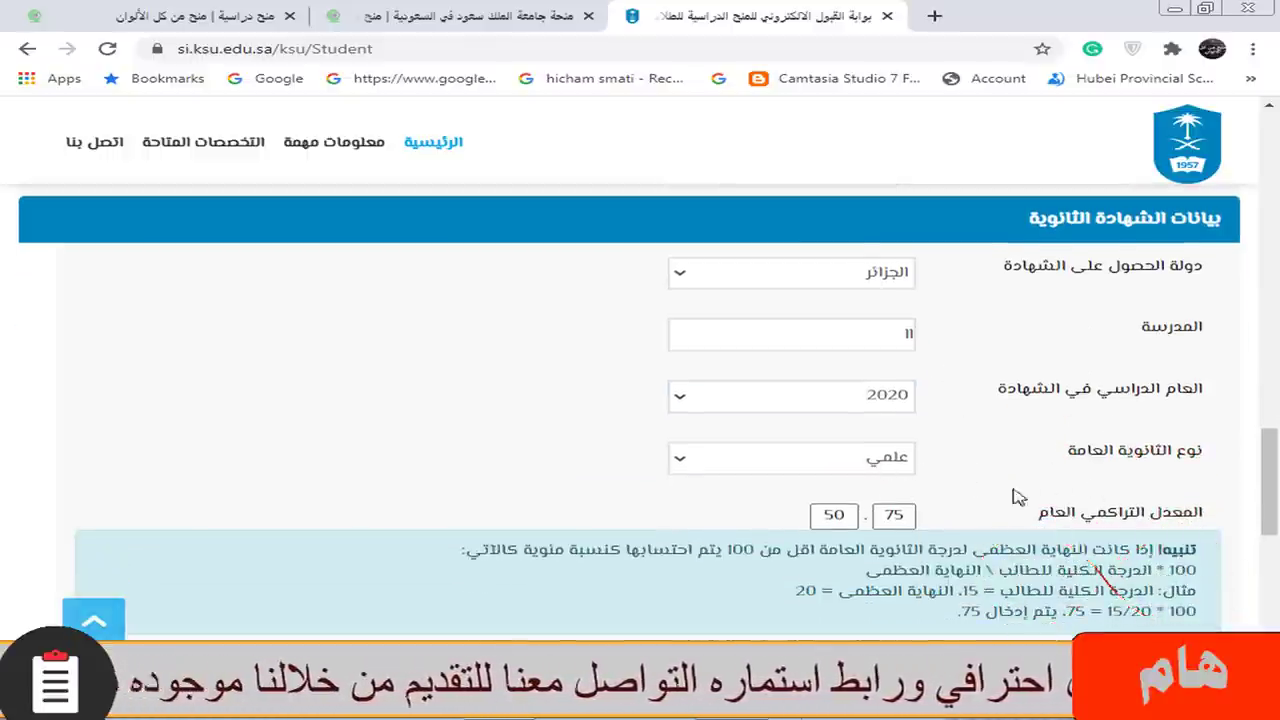
scroll(1117, 498, "down", 1)
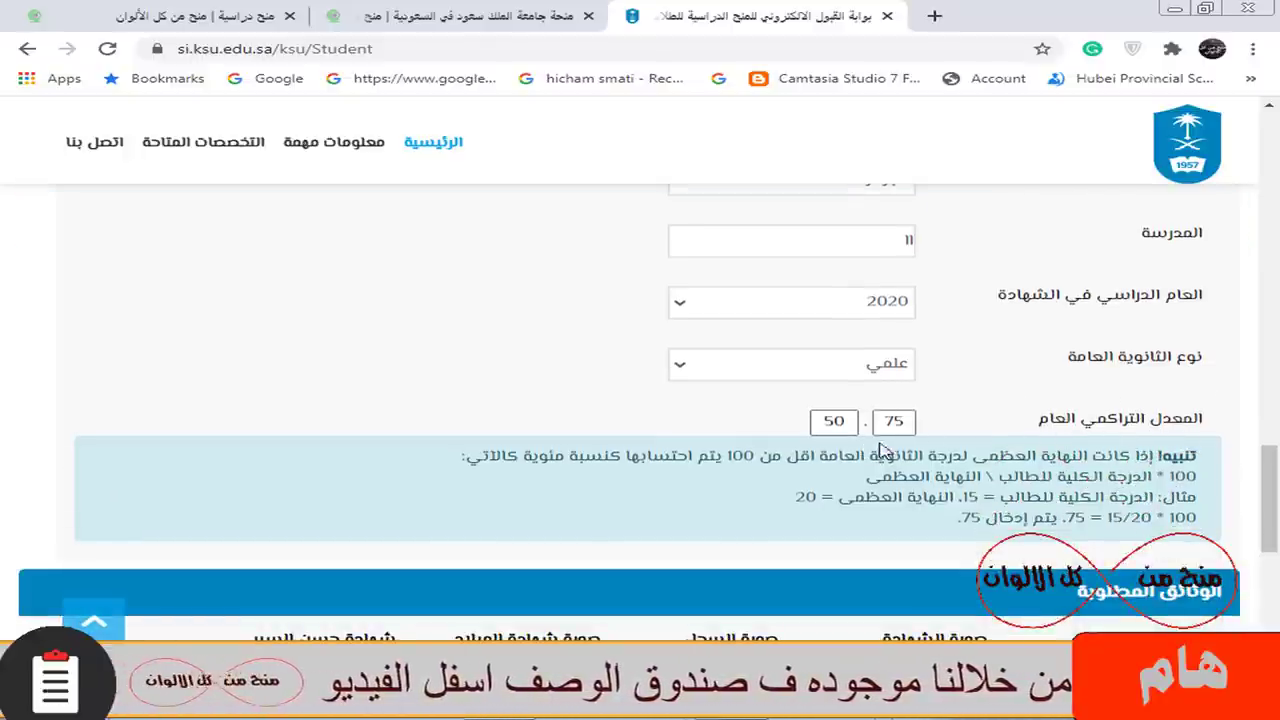
scroll(880, 450, "down", 4)
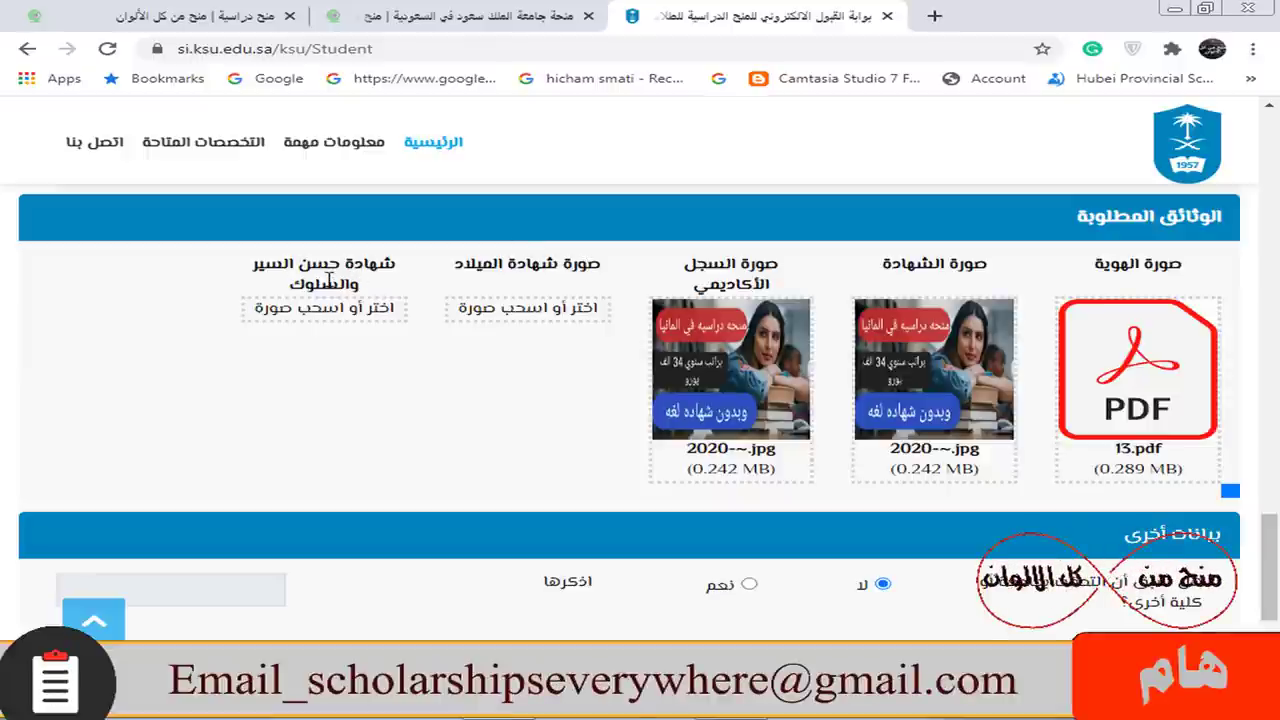
scroll(440, 245, "down", 2)
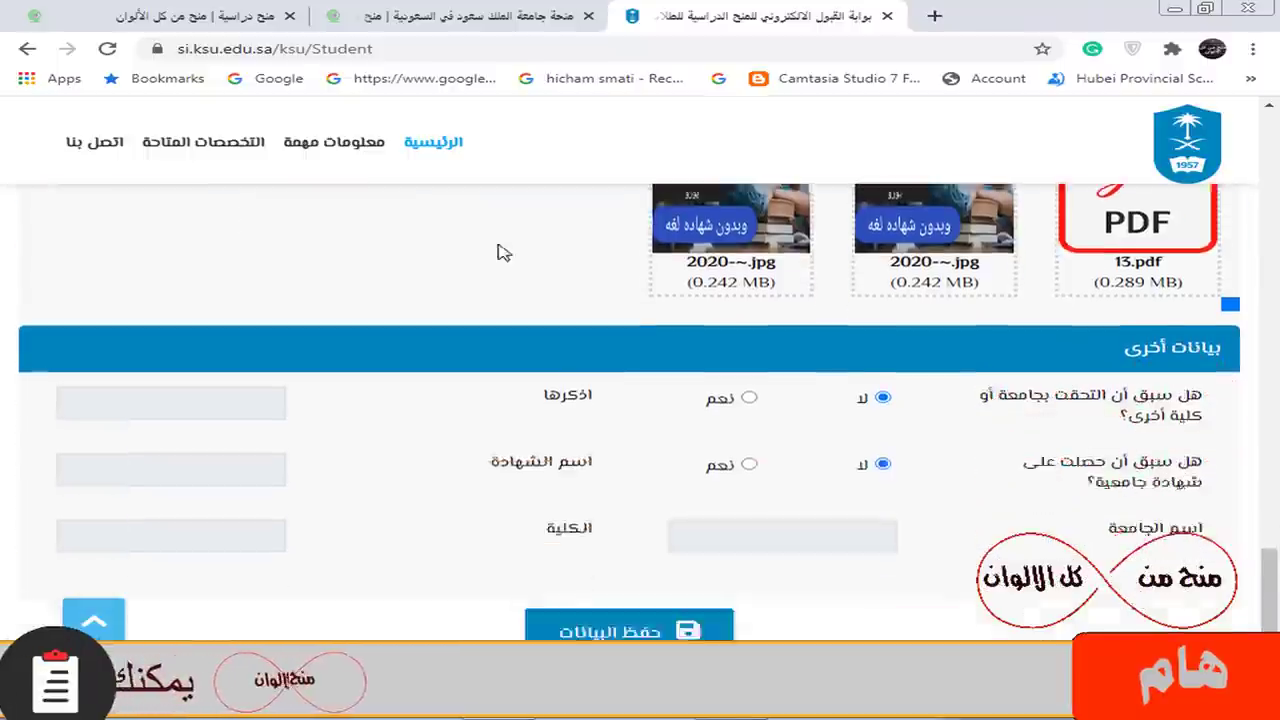
scroll(504, 253, "down", 1)
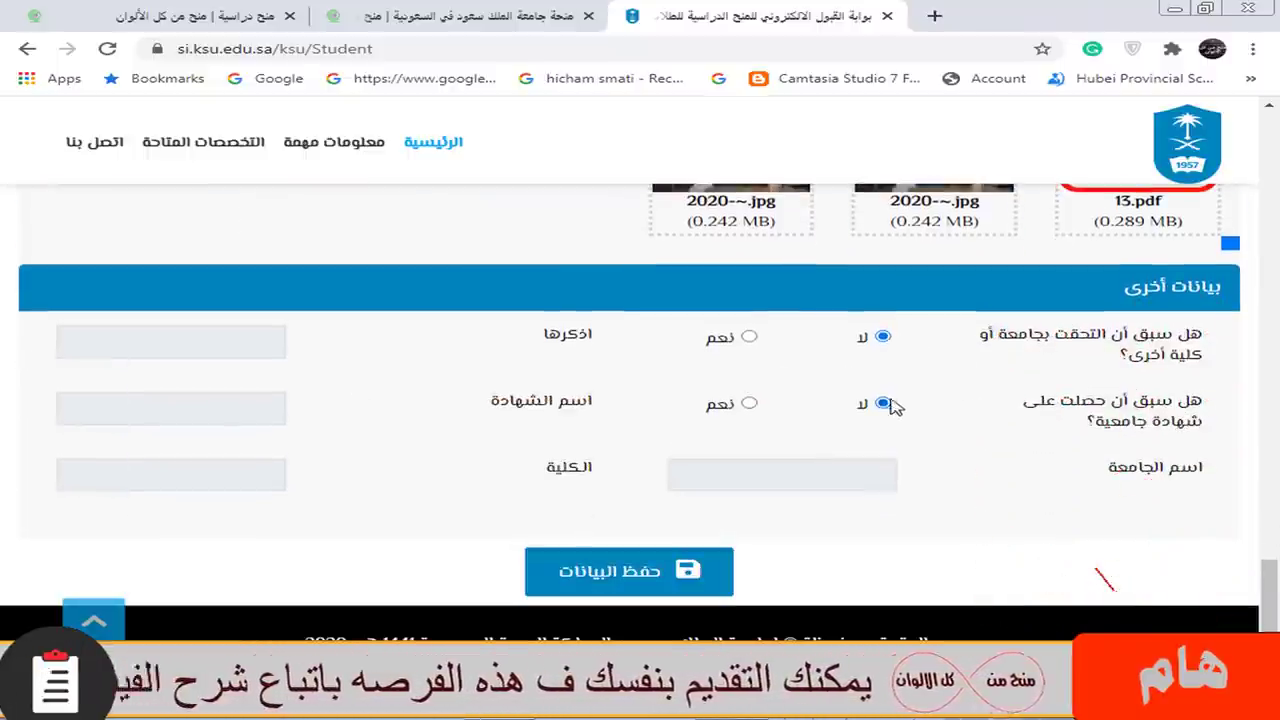
left_click(641, 578)
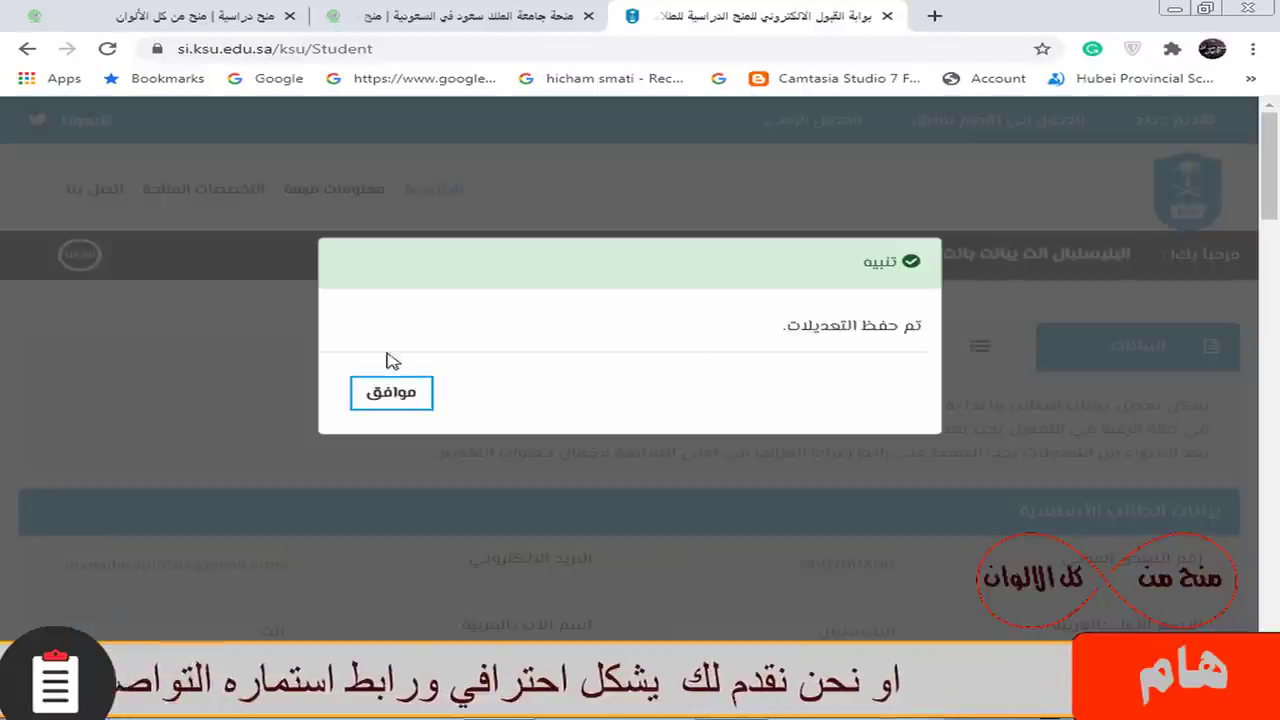
left_click(400, 400)
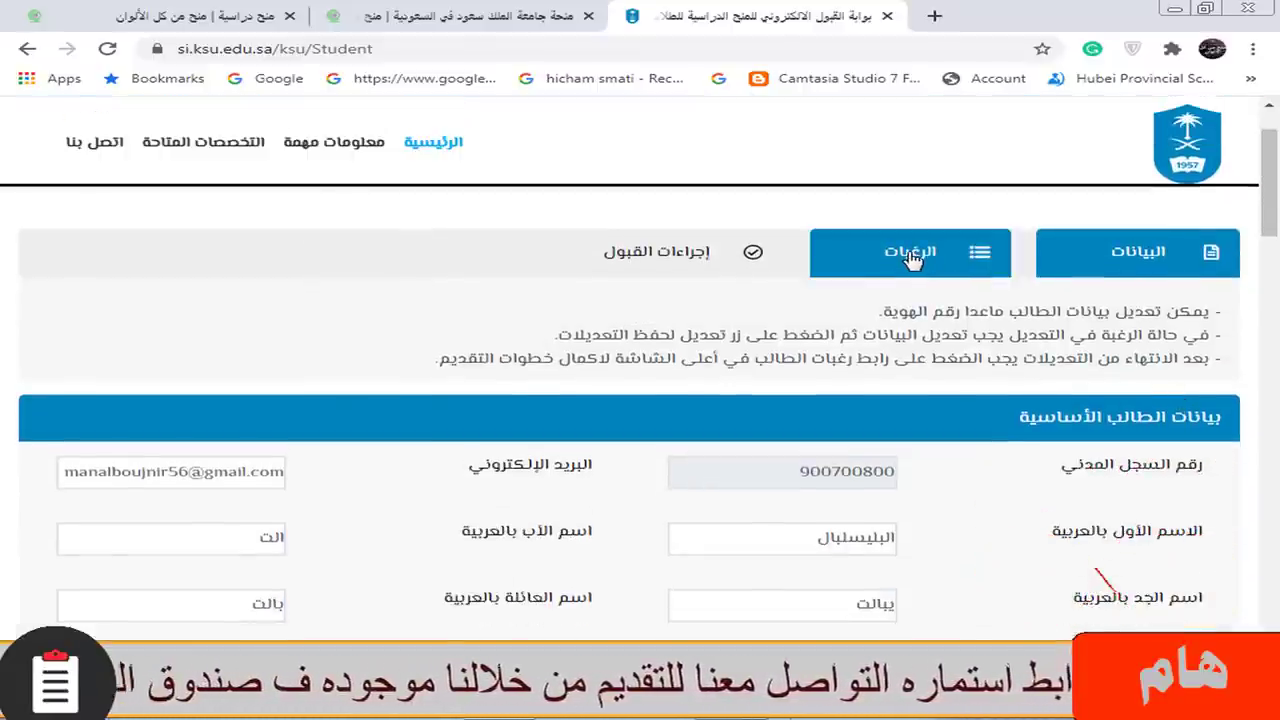
Step: Open the wishes section (الرغبات) and examine its instructions and the listed study wish
left_click(912, 258)
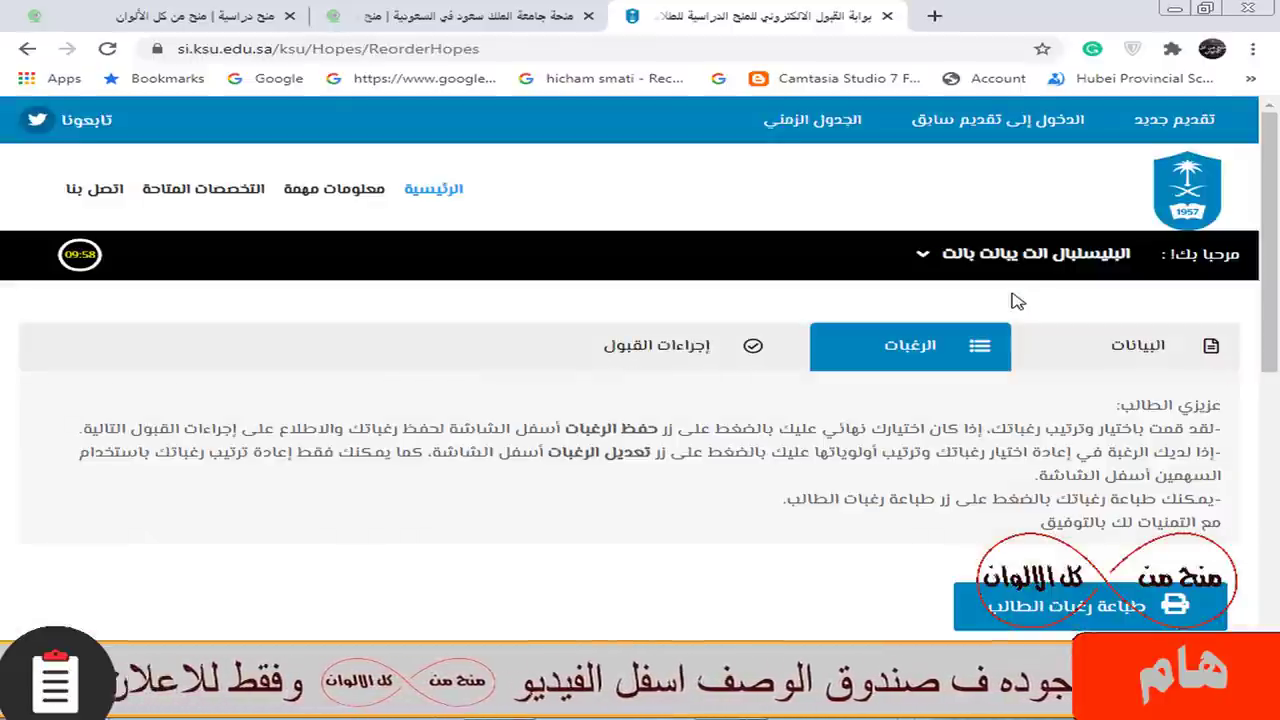
scroll(1030, 329, "down", 3)
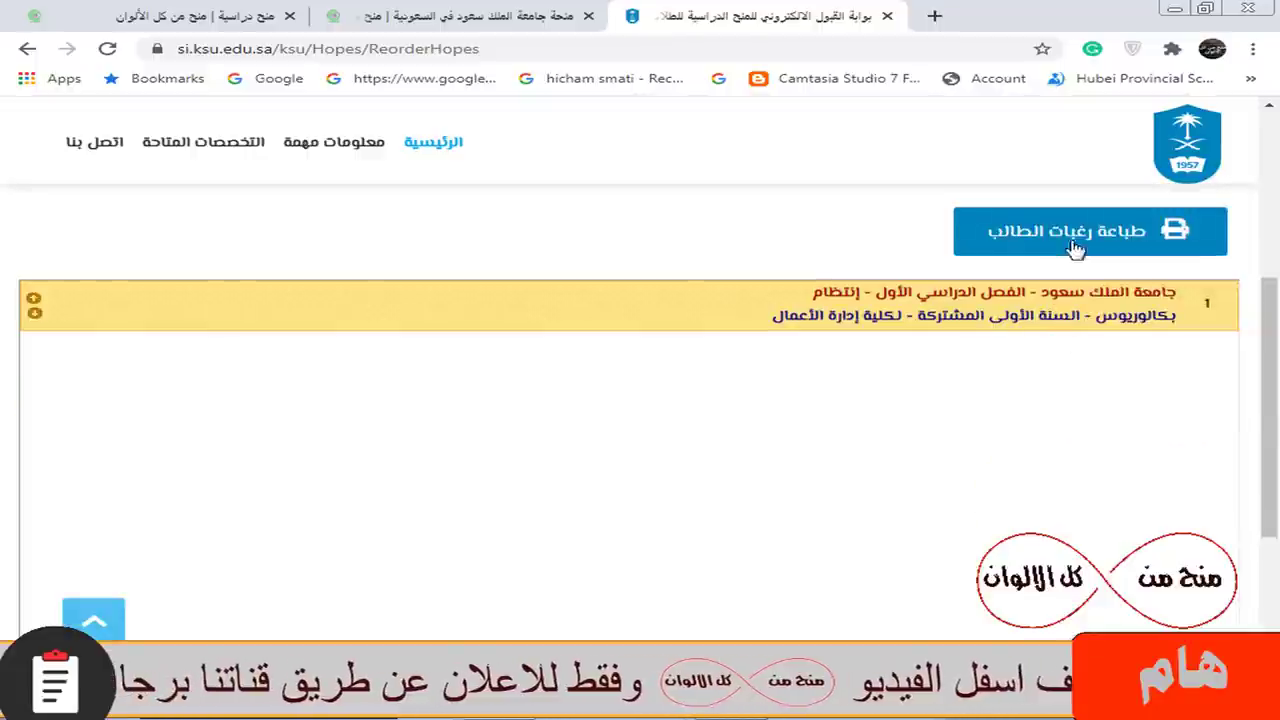
scroll(1080, 263, "up", 3)
scroll(1118, 466, "down", 2)
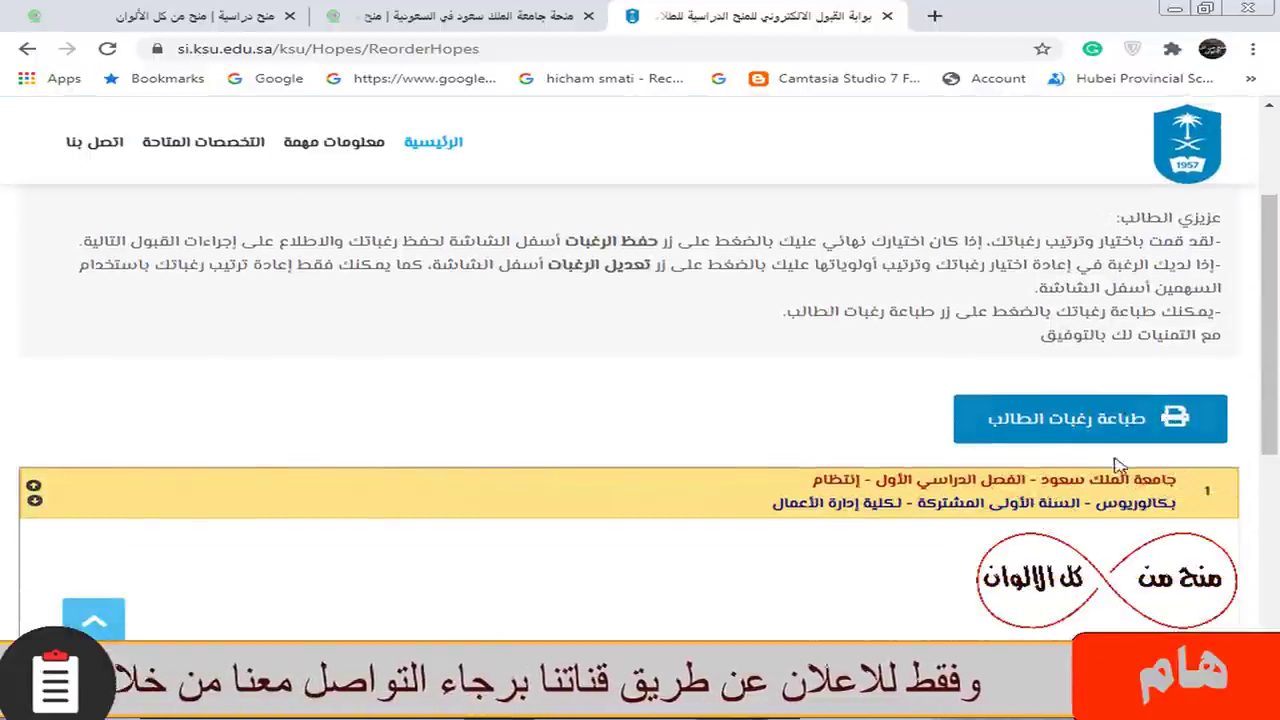
scroll(1048, 497, "down", 2)
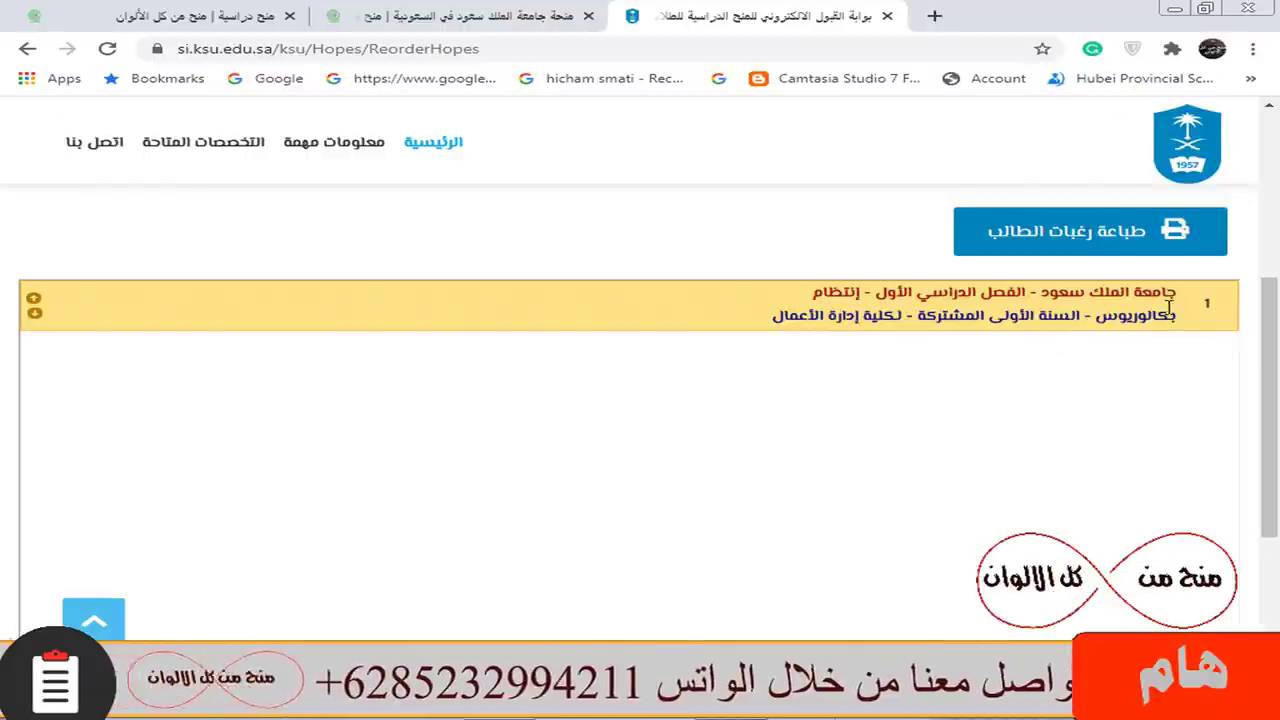
mouse_move(1120, 318)
left_mouse_down()
mouse_move(1097, 323)
mouse_move(1133, 337)
left_mouse_up()
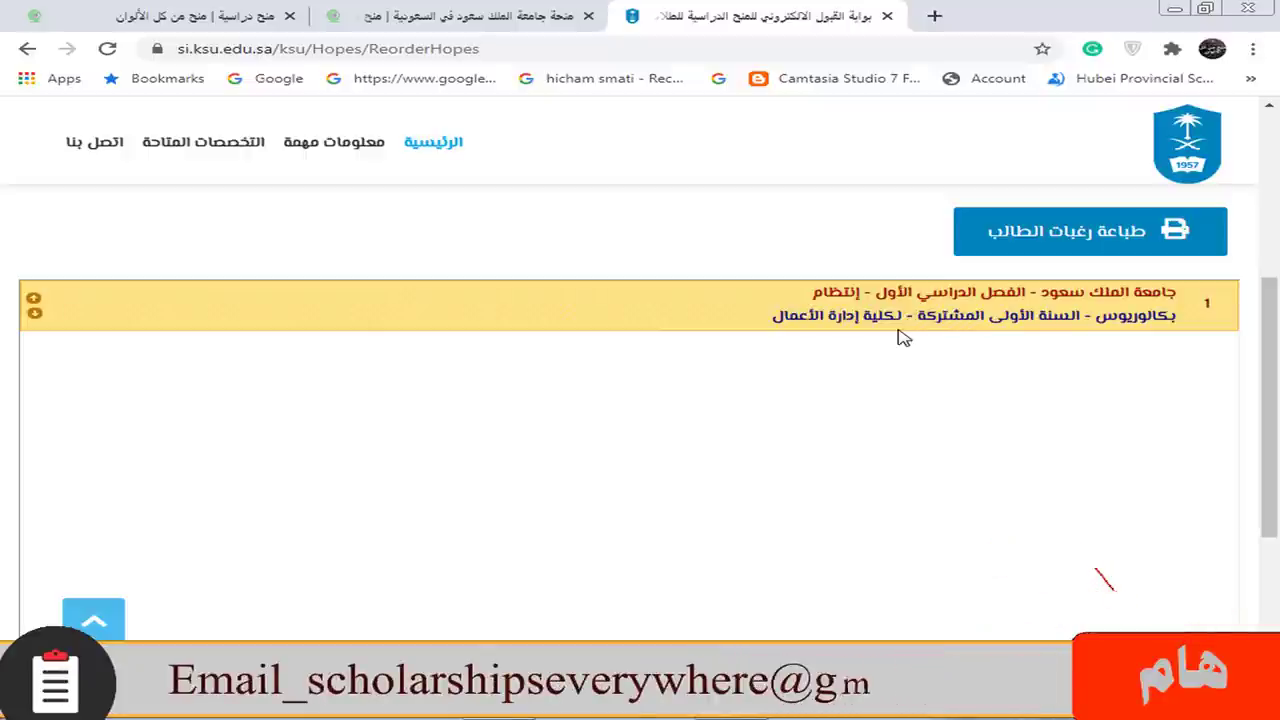
scroll(897, 337, "up", 3)
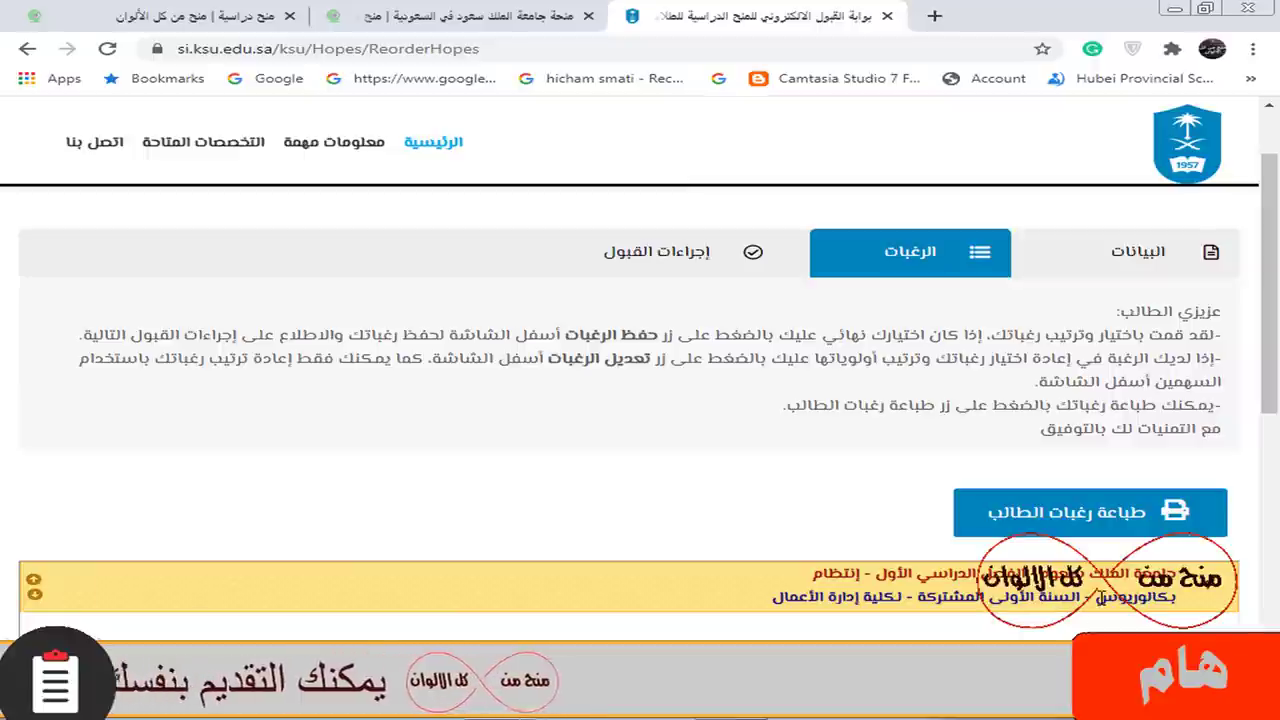
scroll(1168, 375, "down", 3)
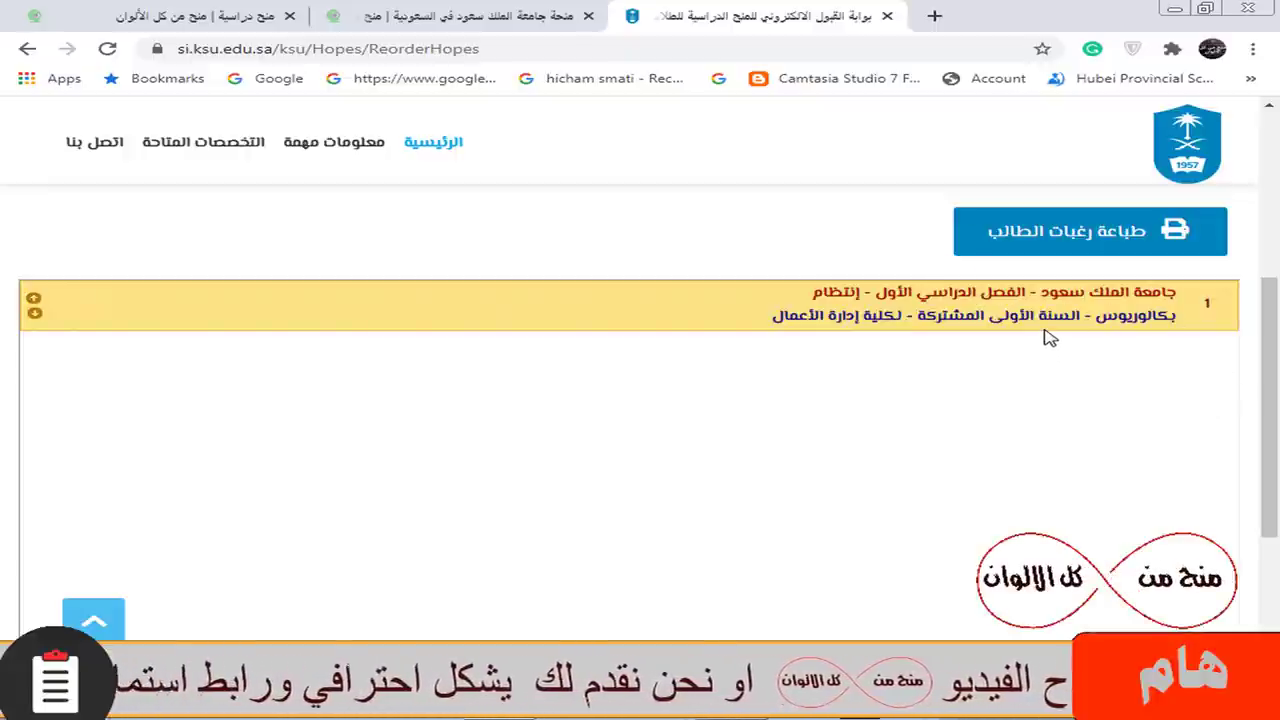
scroll(1045, 325, "up", 4)
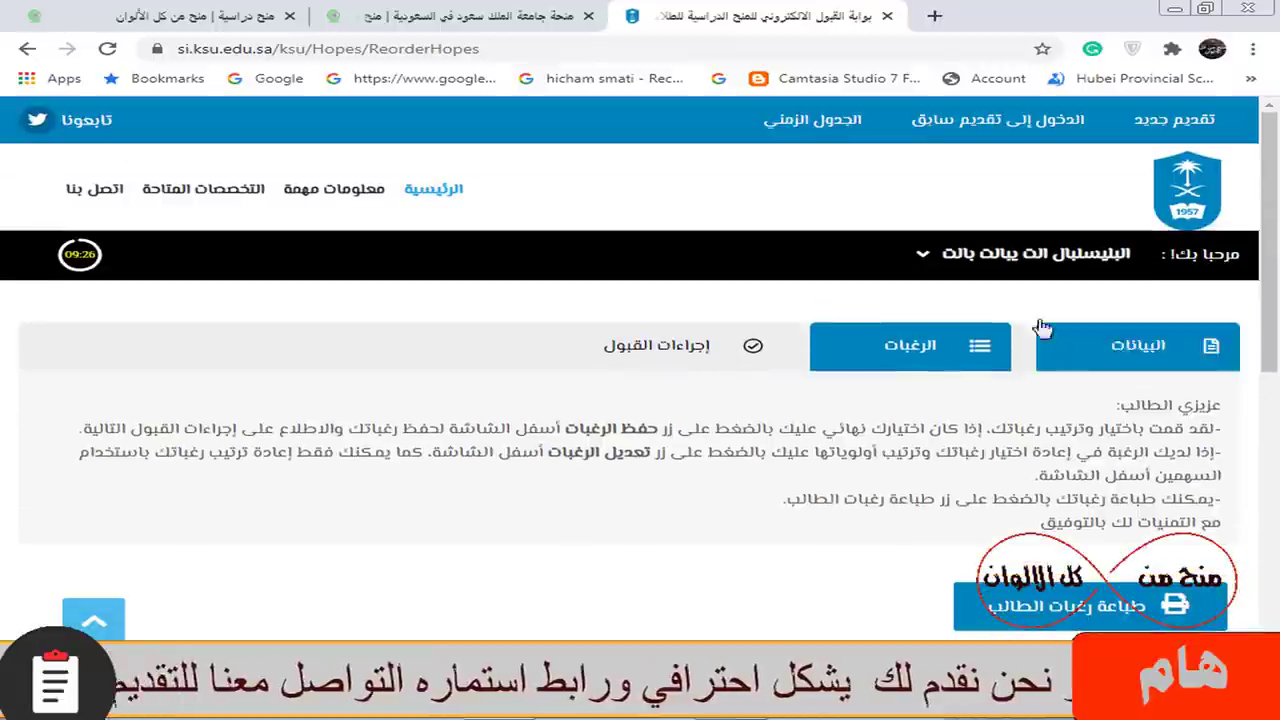
scroll(945, 387, "down", 1)
scroll(945, 387, "up", 2)
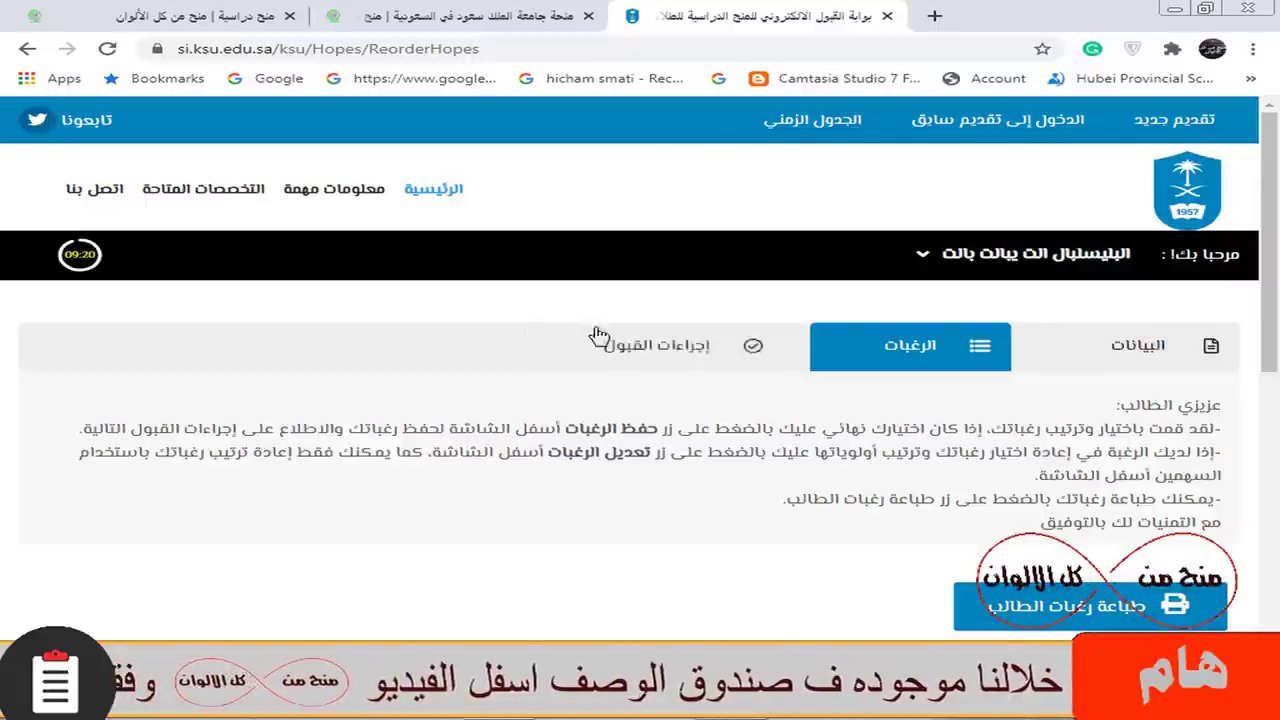
Step: Save the study wishes (حفظ الرغبات) and open the admission procedures section (إجراءات القبول)
scroll(978, 405, "down", 1)
scroll(978, 405, "down", 5)
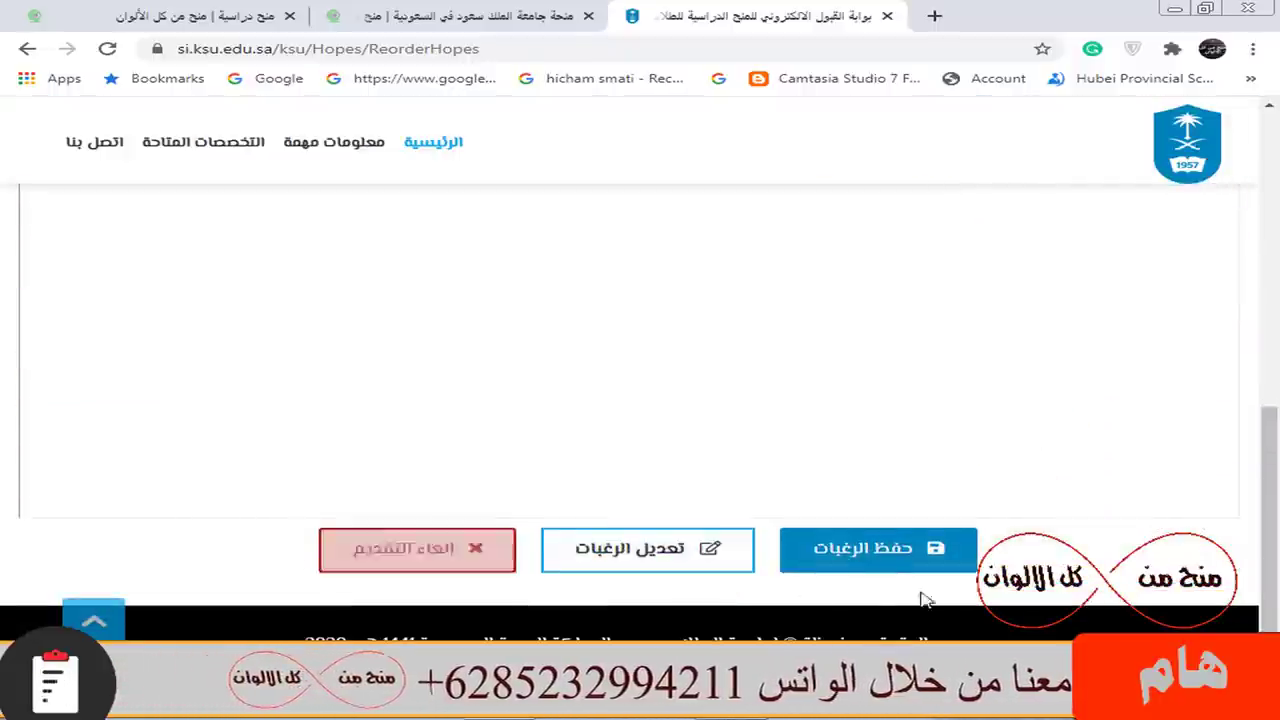
left_click(820, 543)
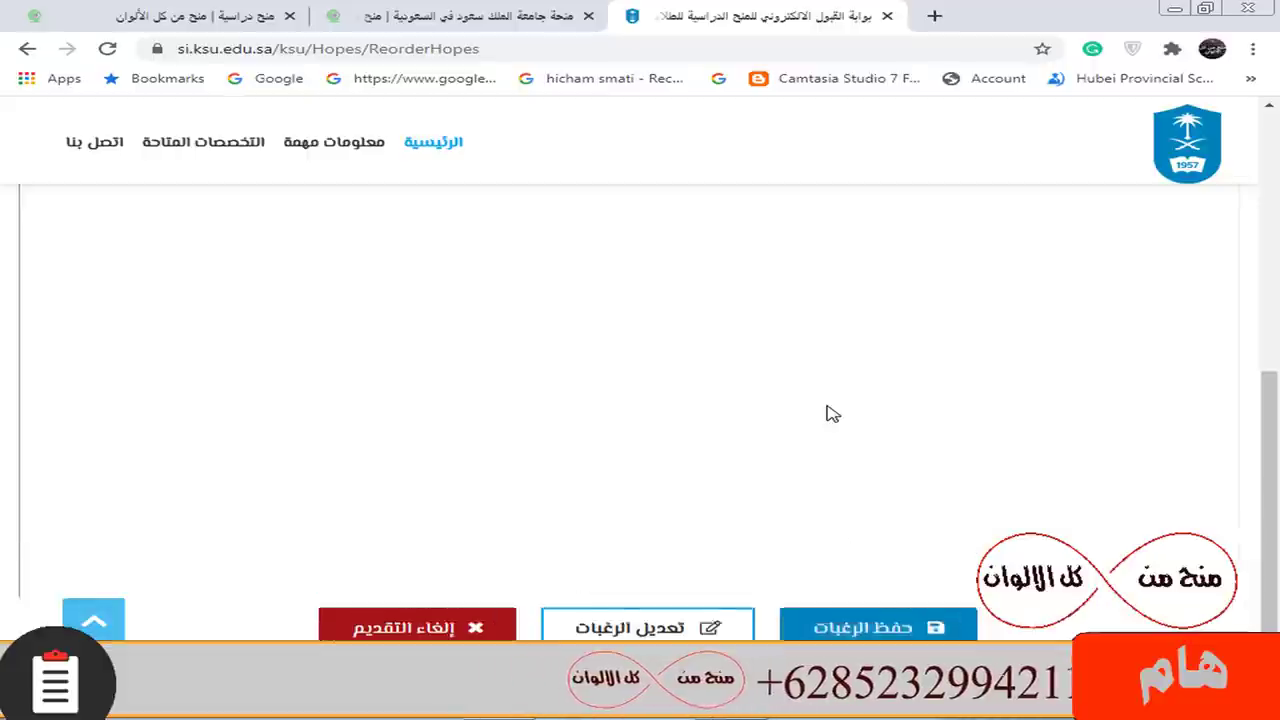
scroll(834, 414, "up", 8)
left_click(690, 366)
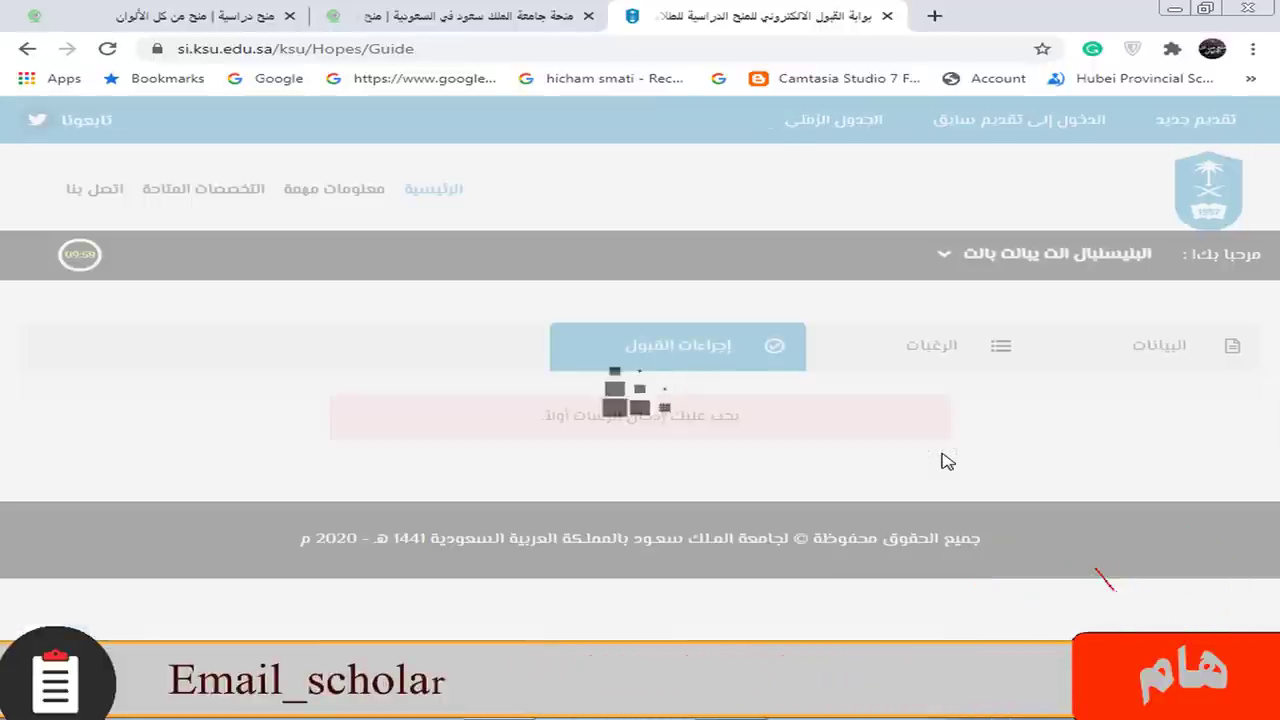
scroll(962, 455, "down", 1)
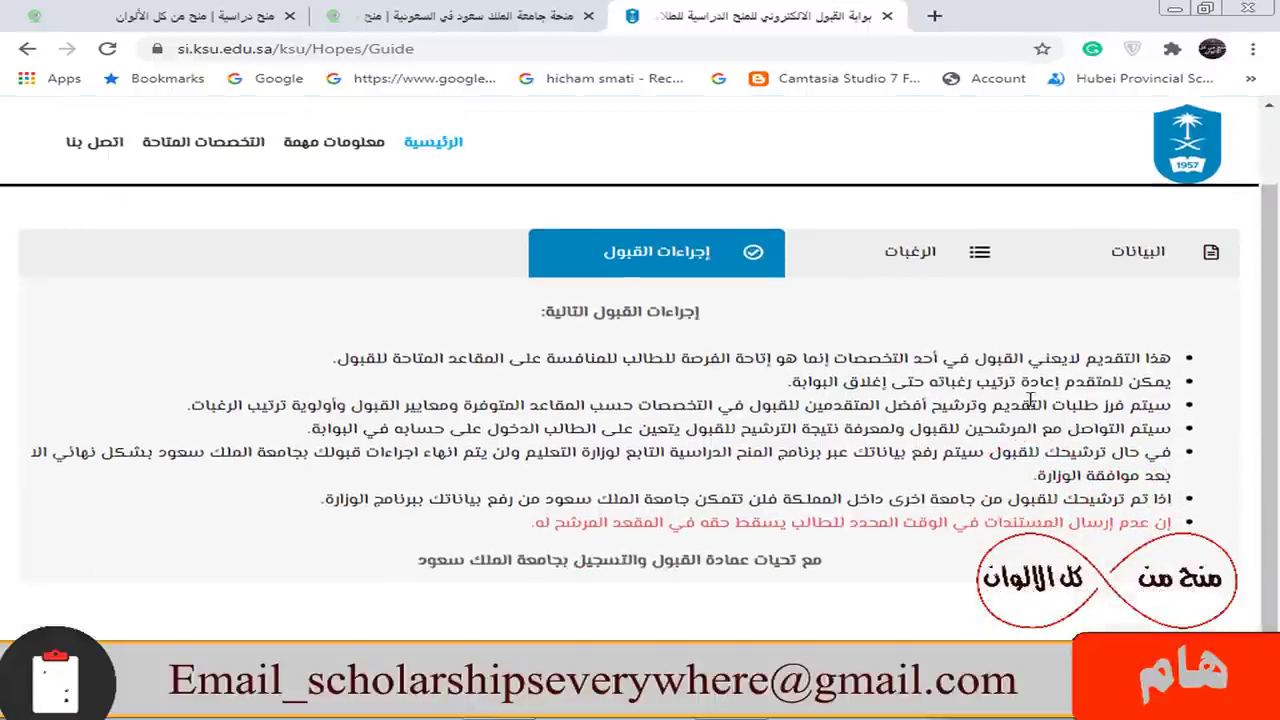